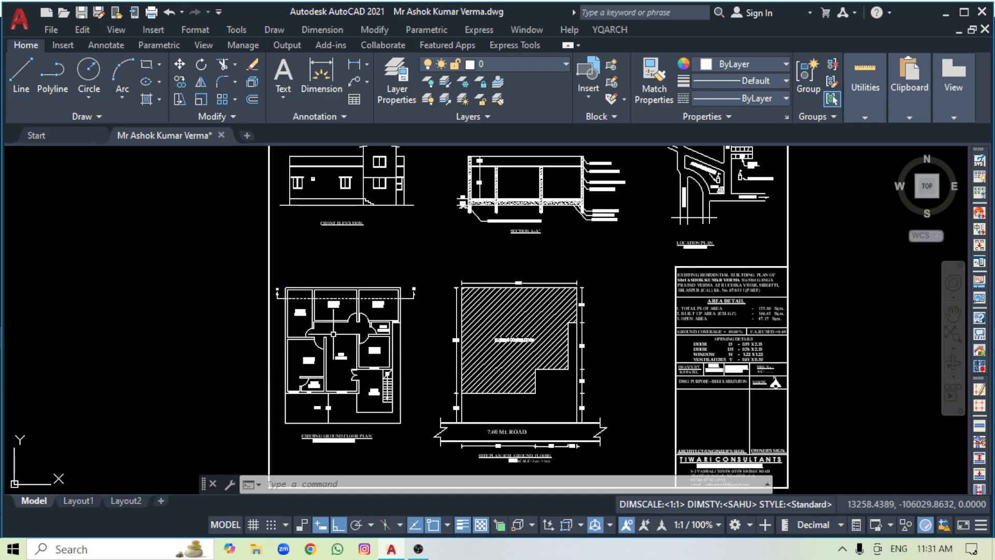
Step: Preview a single-sheet plot of model space using a plot window around the whole sheet border, and close it without plotting
scroll(323, 332, down, 2)
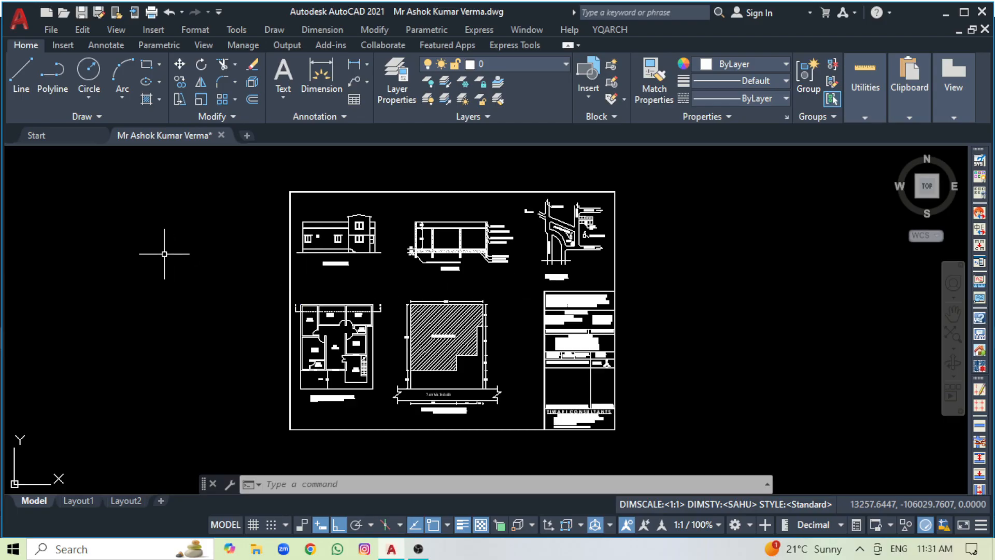
key(ctrl+p)
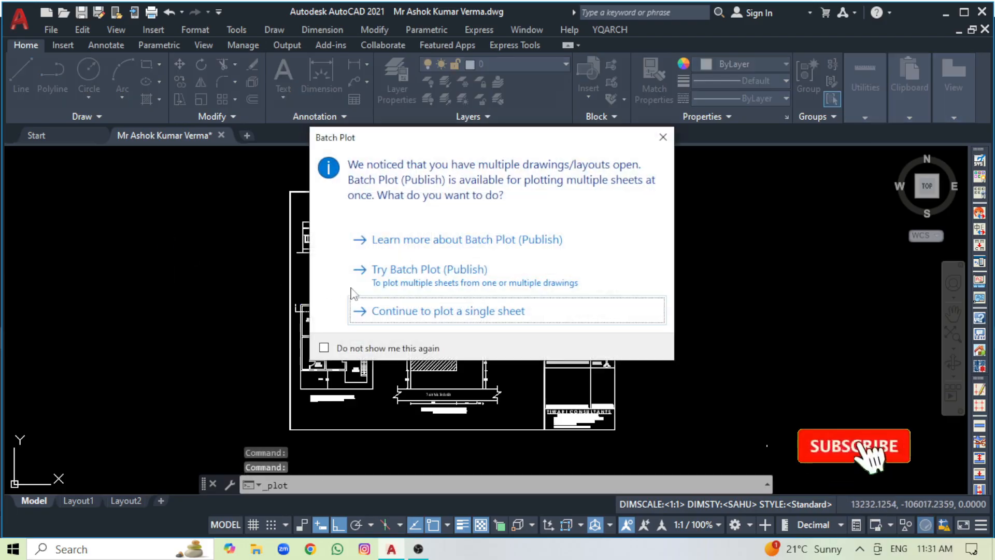
click(478, 311)
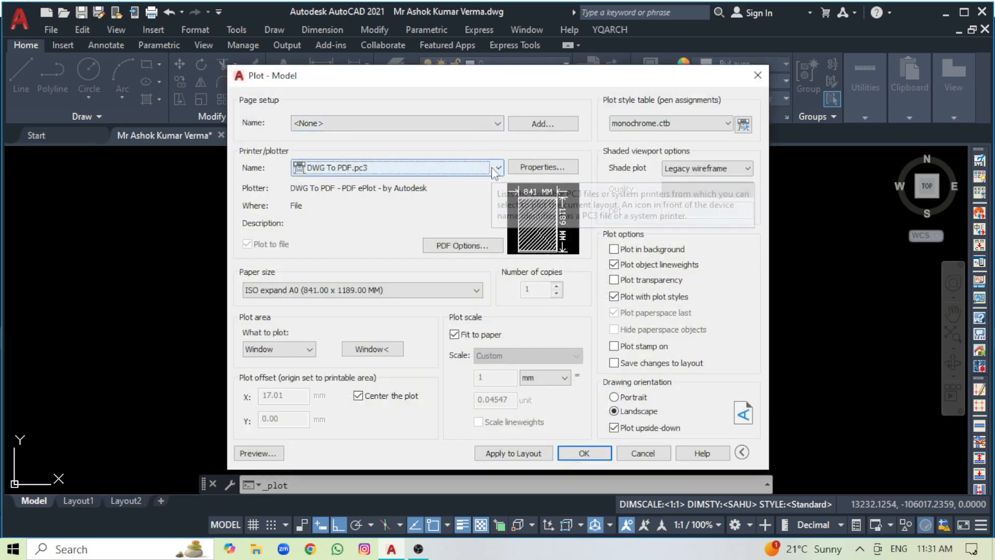
click(303, 350)
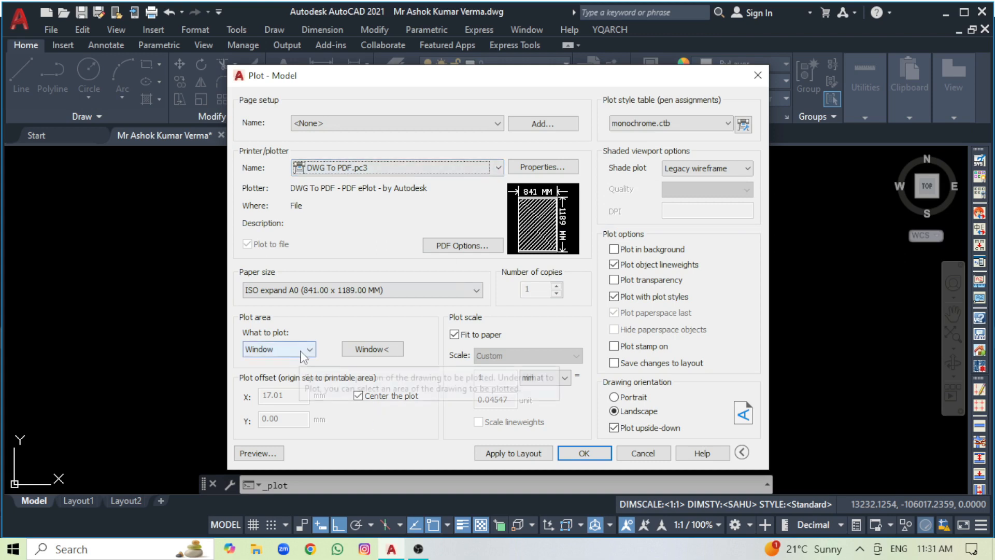
click(292, 403)
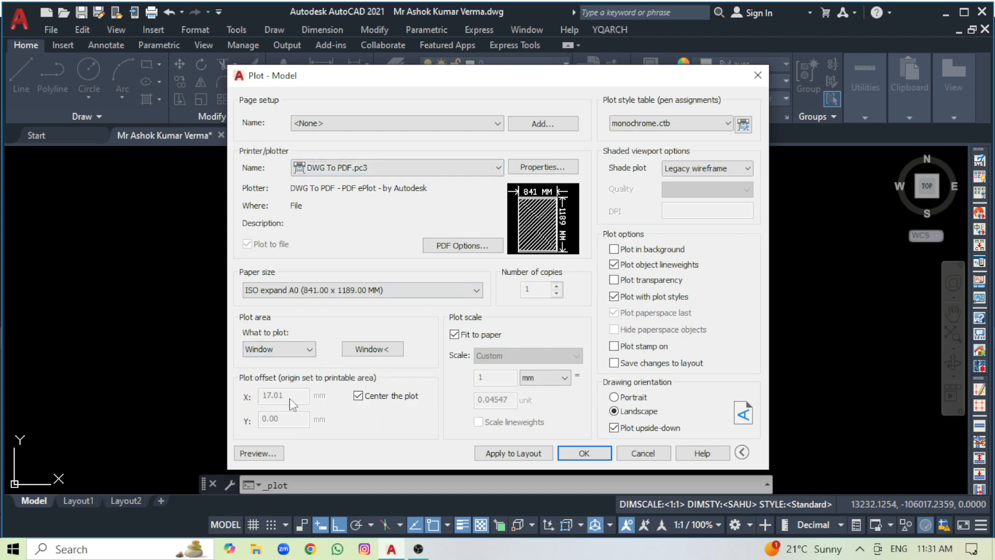
click(383, 352)
click(289, 194)
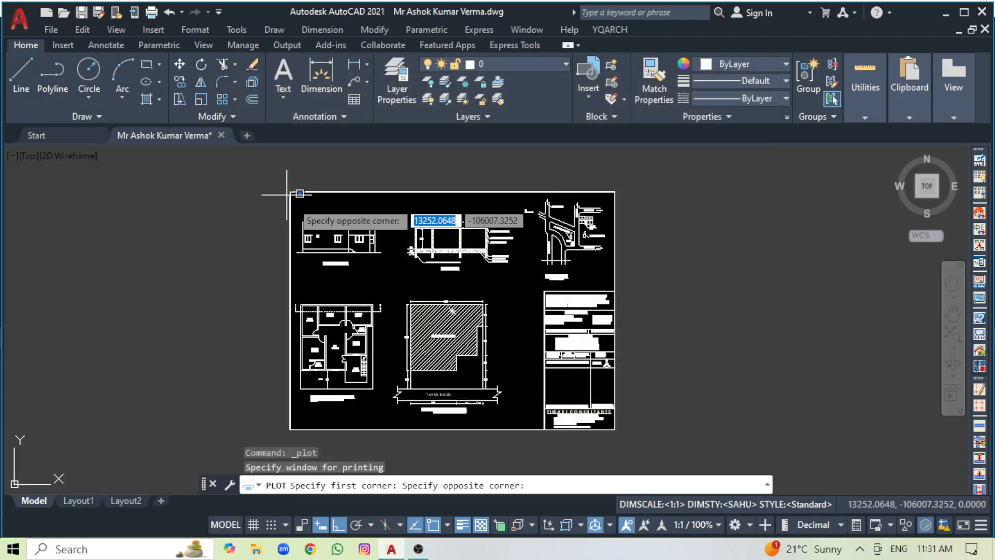
click(622, 422)
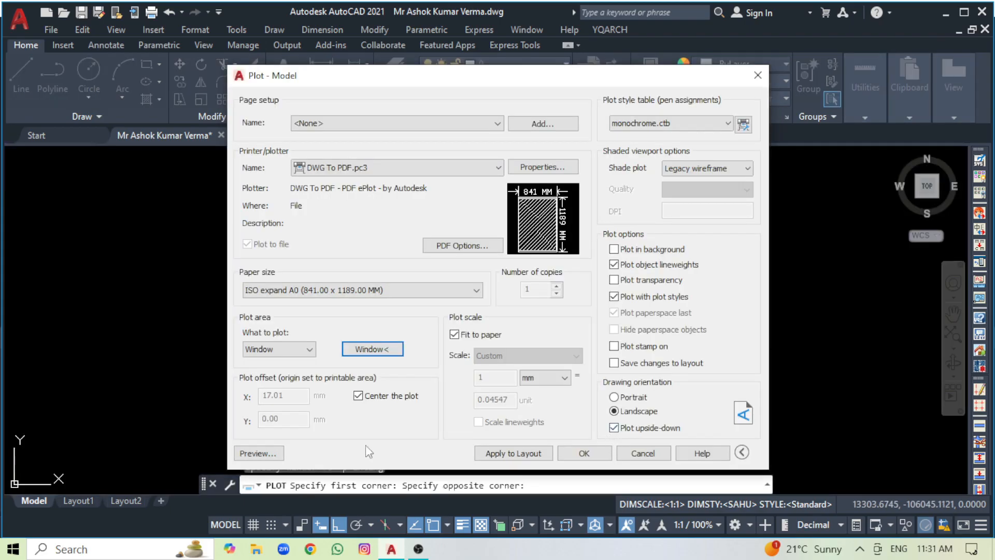
click(259, 453)
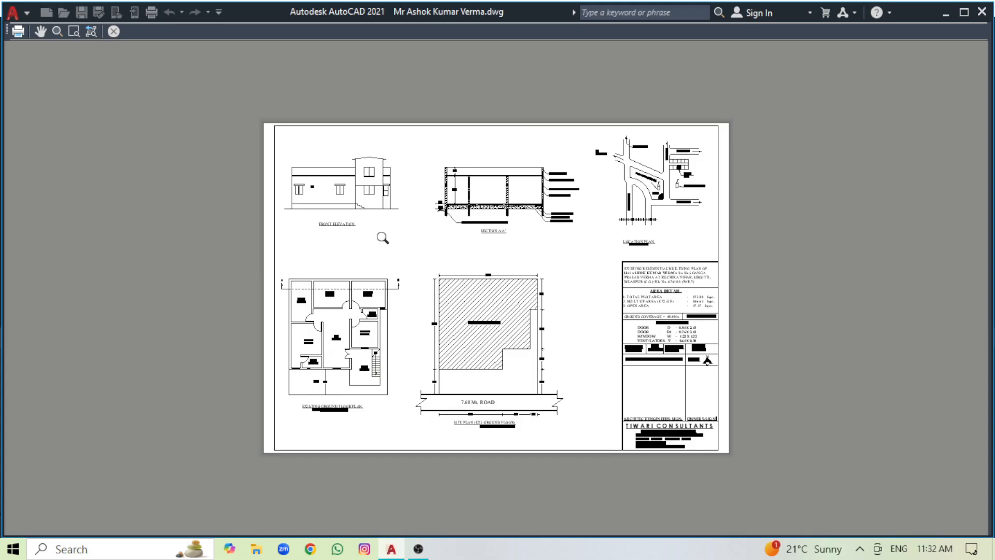
click(114, 31)
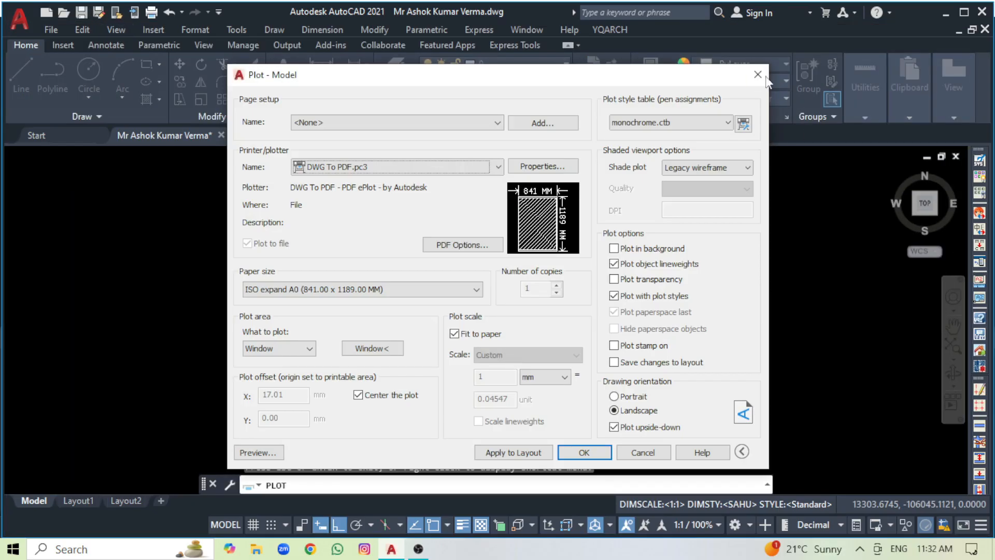
click(758, 75)
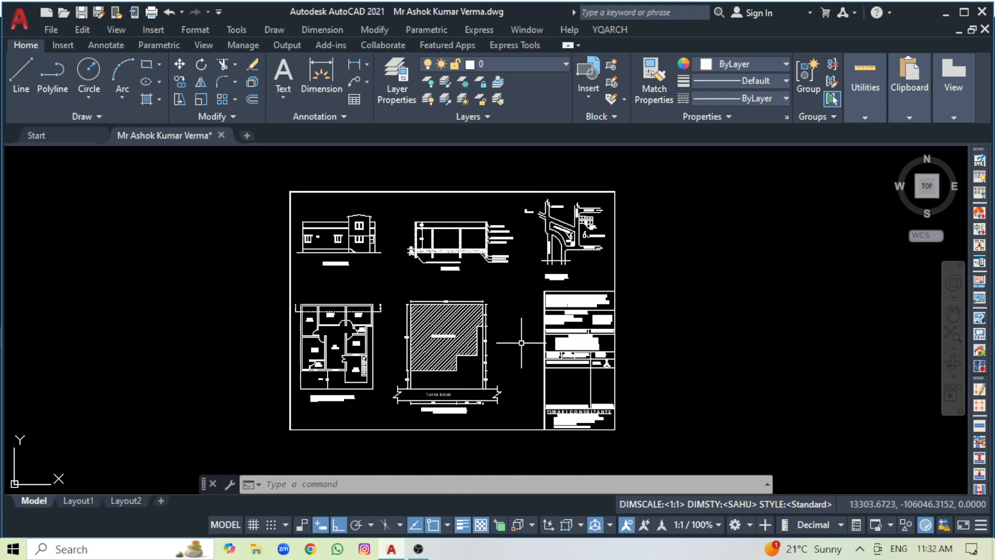
Step: In model space, copy the entire sheet with its border and drawings about 68 units horizontally to the right of the original
click(80, 502)
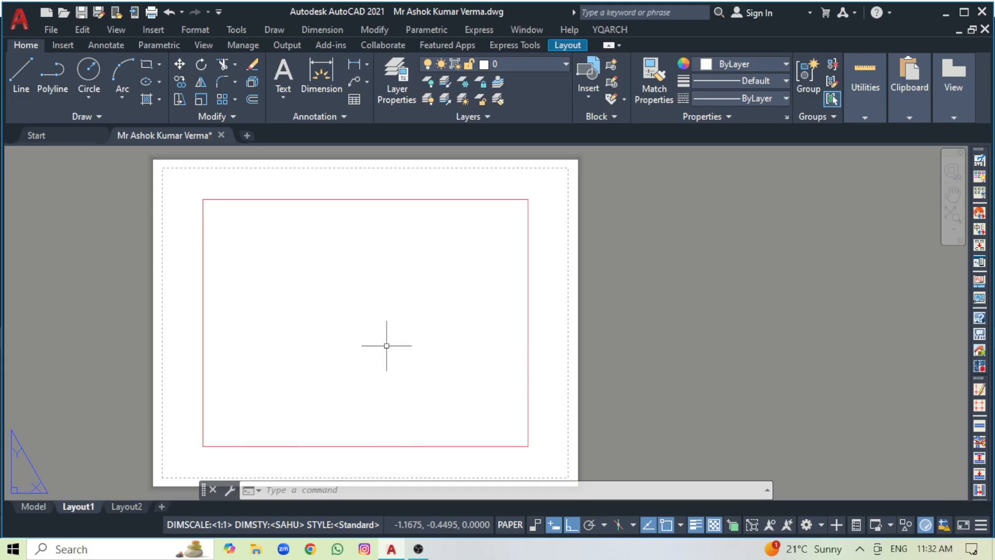
click(34, 507)
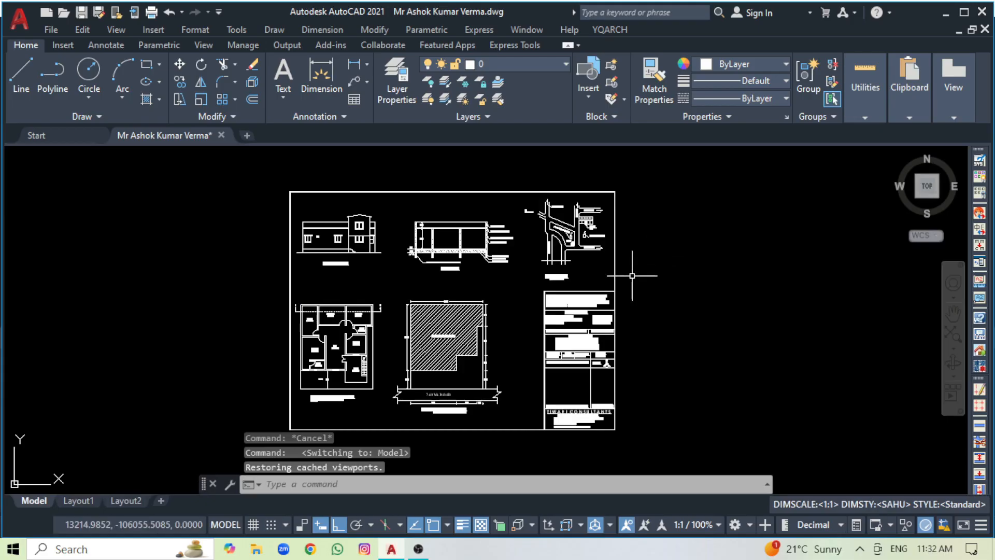
scroll(107, 253, down, 2)
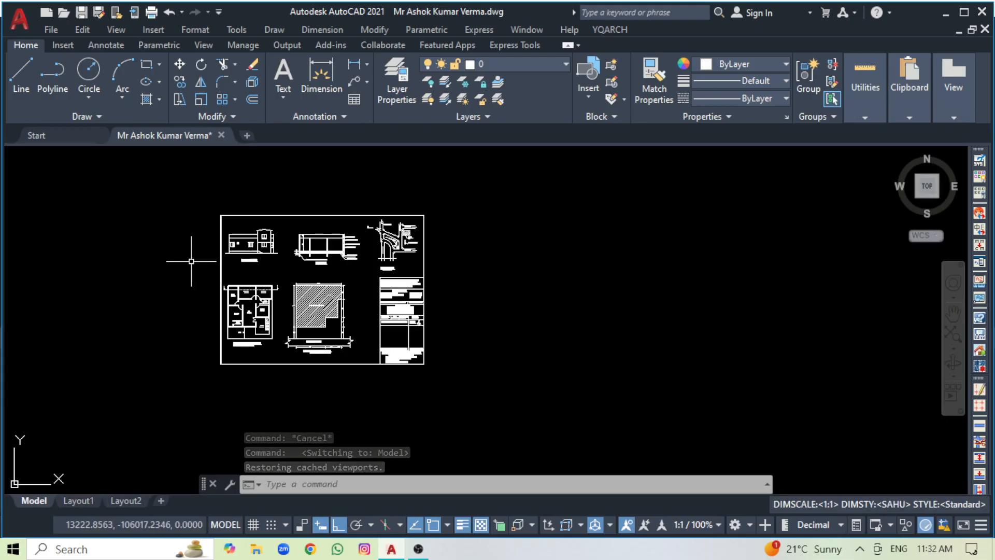
click(206, 196)
click(462, 372)
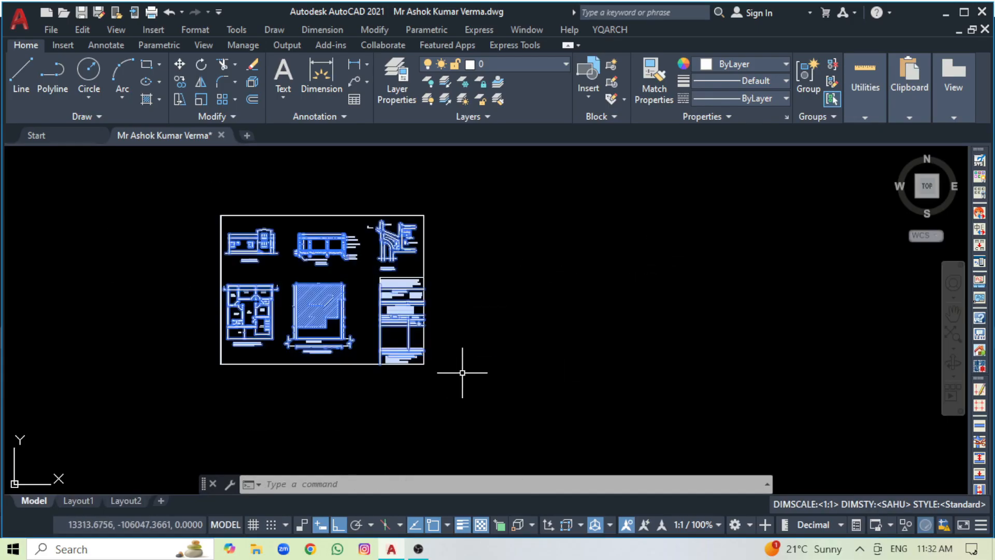
text(cp)
key(Return)
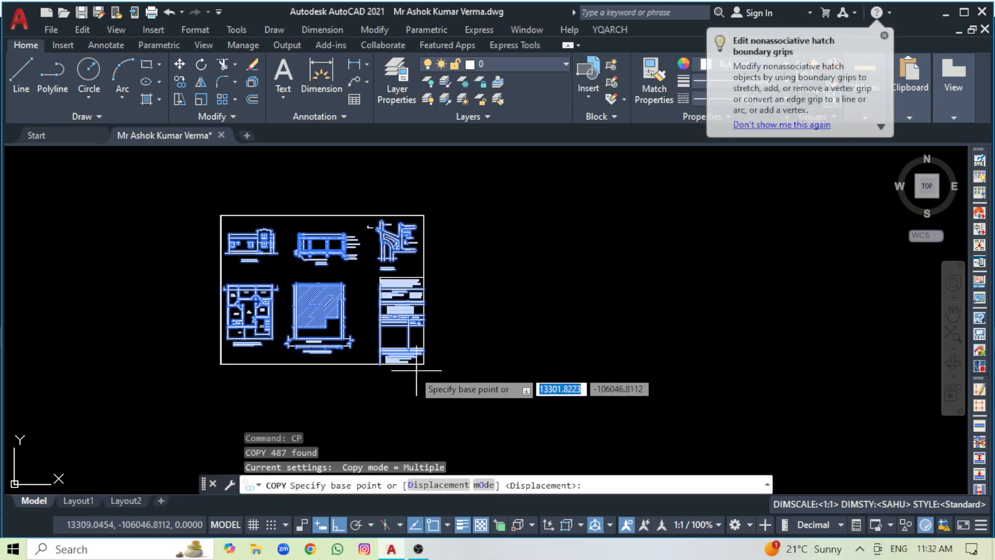
click(343, 319)
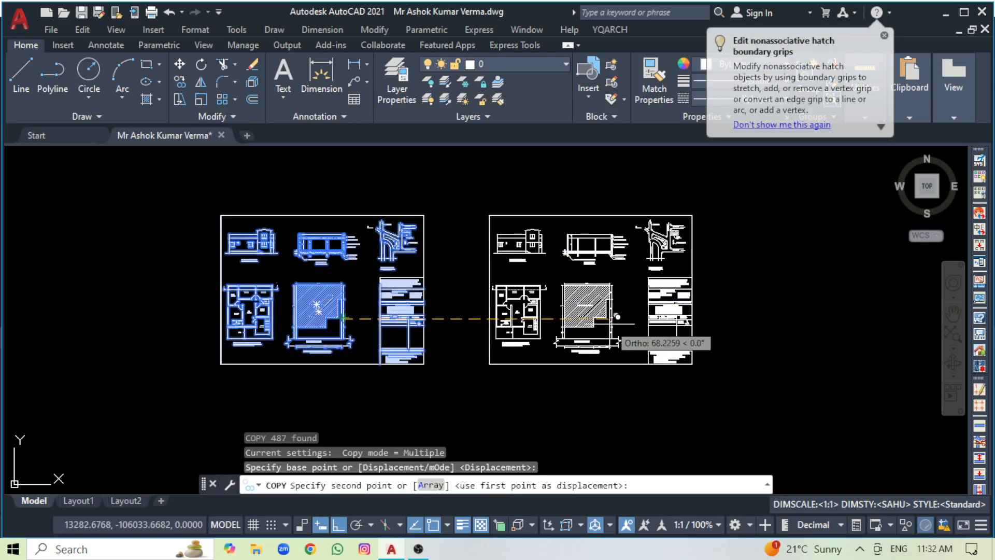
click(617, 317)
key(Escape)
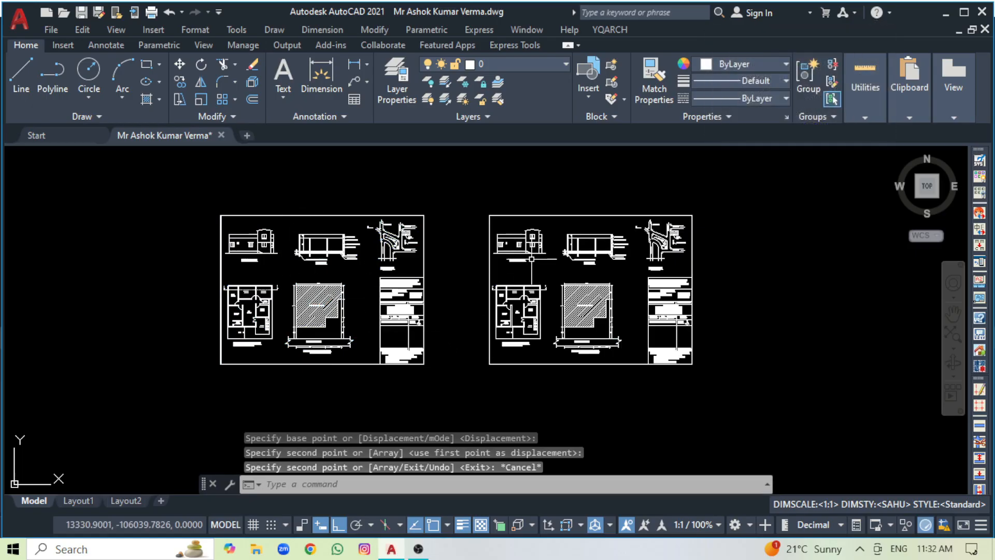
Step: Delete the elevation, section and location plan from the original sheet, and the floor plan, site plan and title block from the copy
click(210, 211)
click(465, 274)
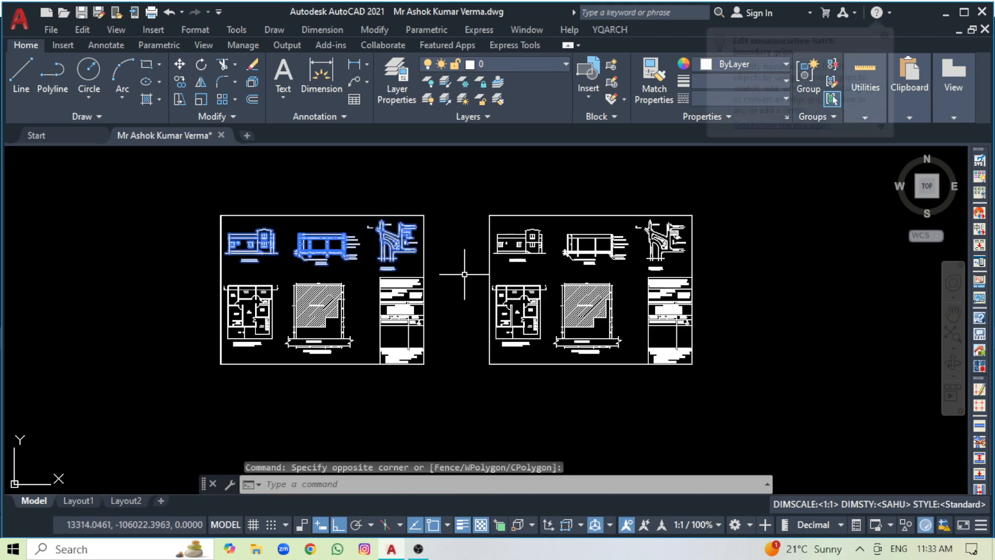
key(Delete)
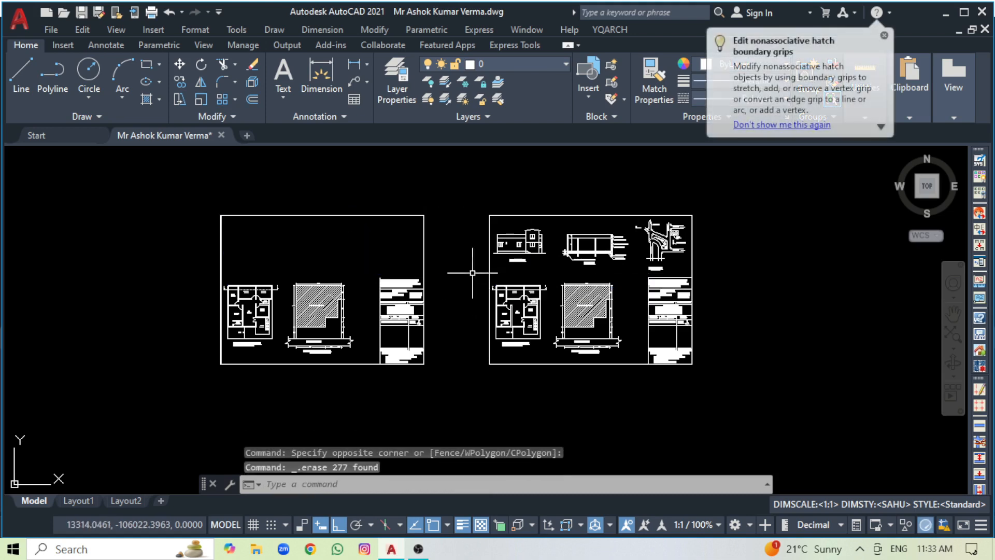
click(471, 272)
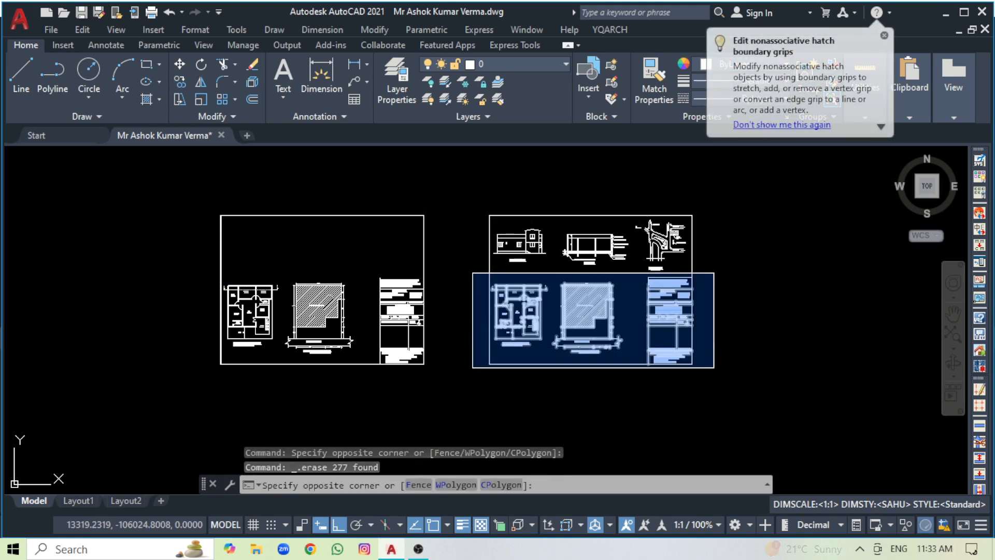
click(714, 368)
key(Delete)
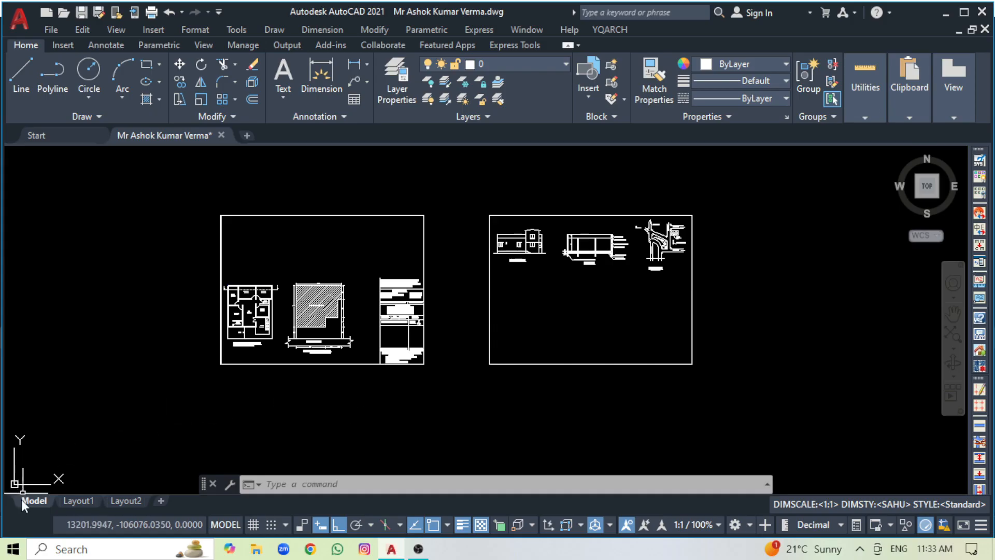
Step: Delete the existing empty viewport from Layout1
click(77, 501)
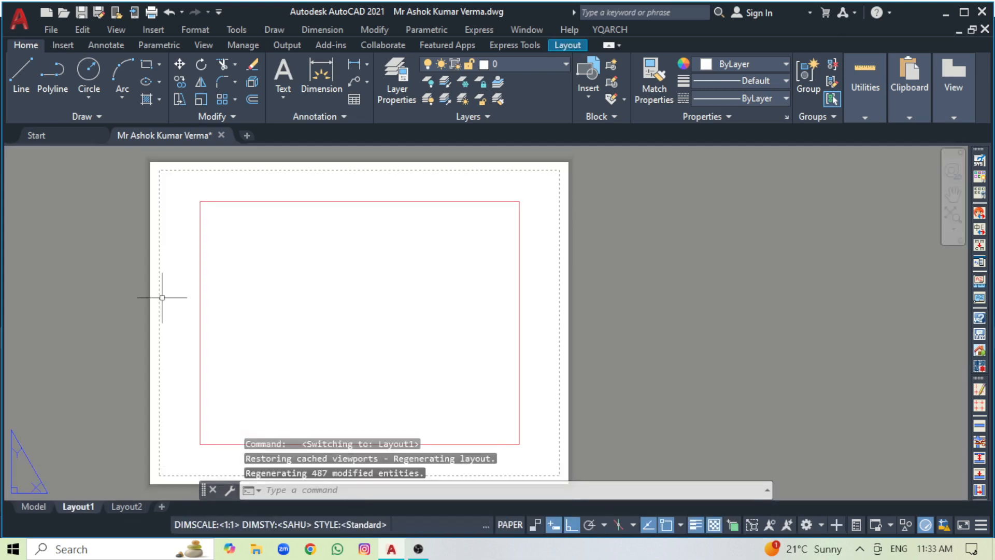
click(523, 200)
click(471, 238)
key(Delete)
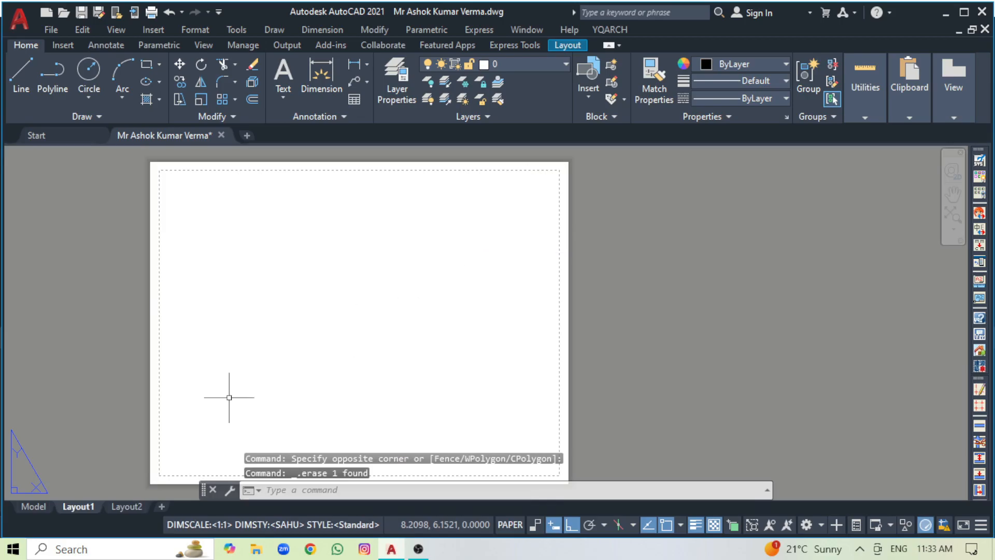
Step: Modify Layout1's page setup to use the DWG To PDF.pc3 plotter and ISO A4 (297.00 x 210.00 MM) paper
right_click(73, 510)
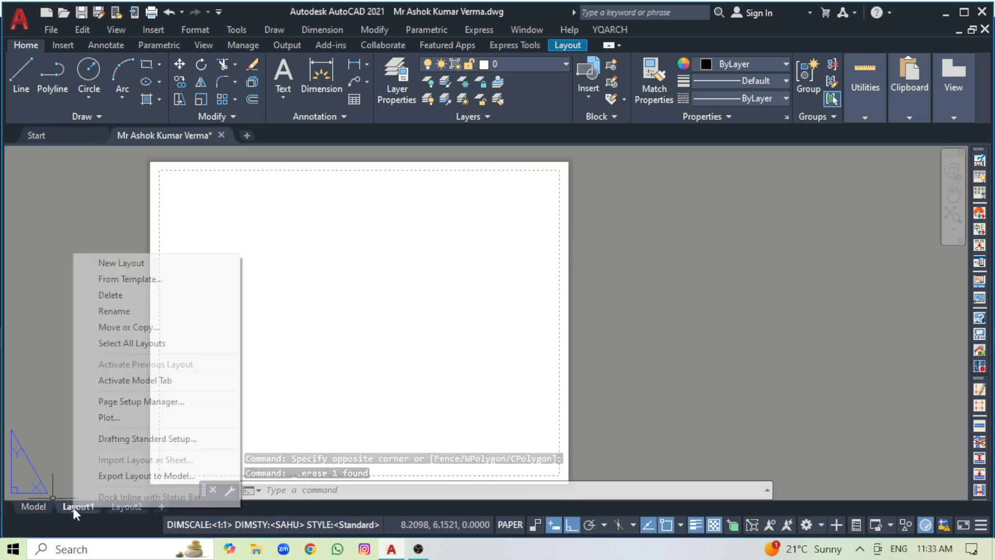
click(148, 407)
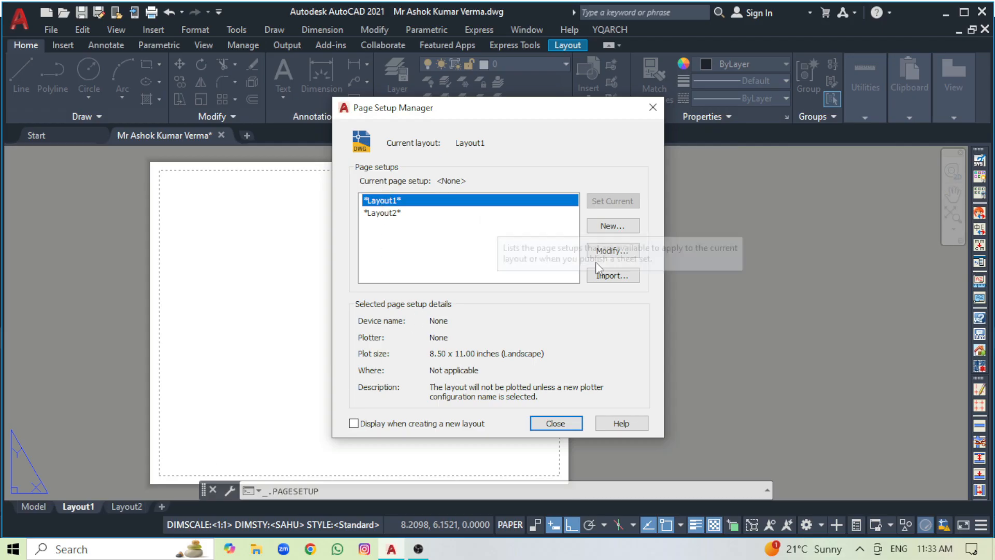
click(614, 251)
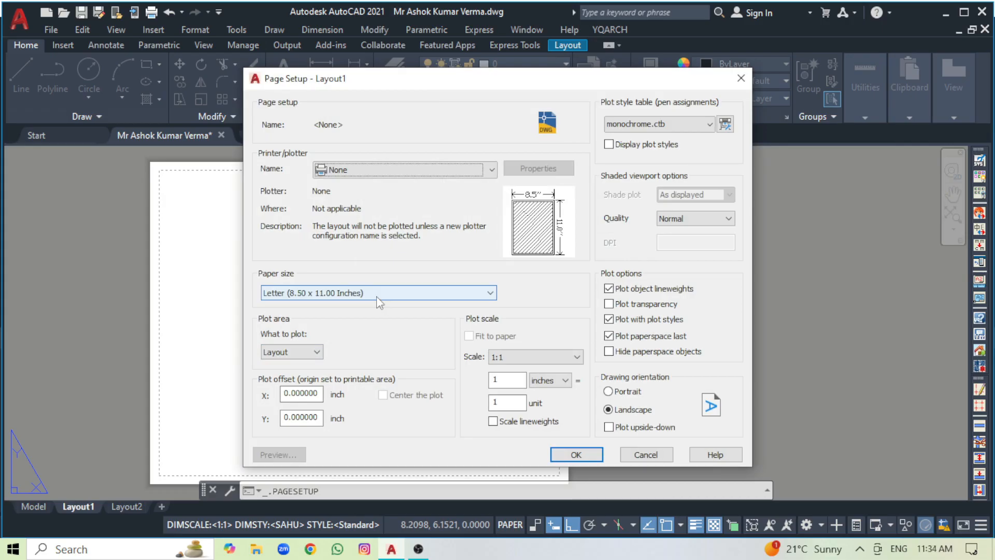
click(490, 171)
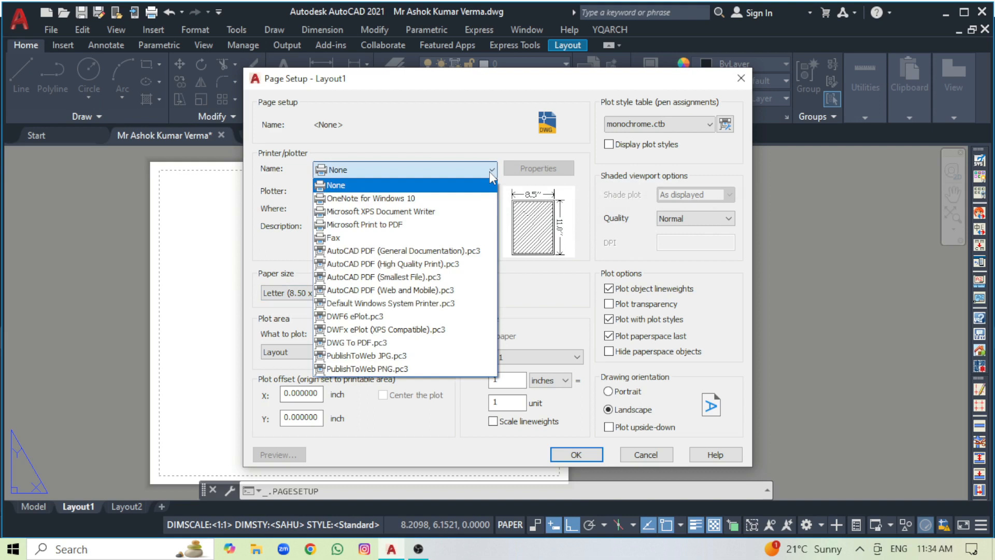
click(386, 344)
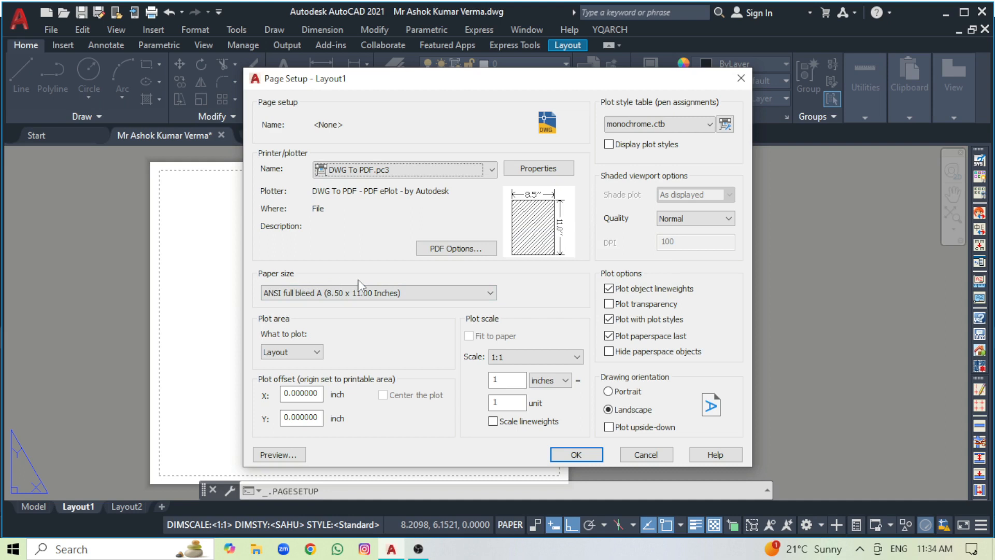
click(490, 293)
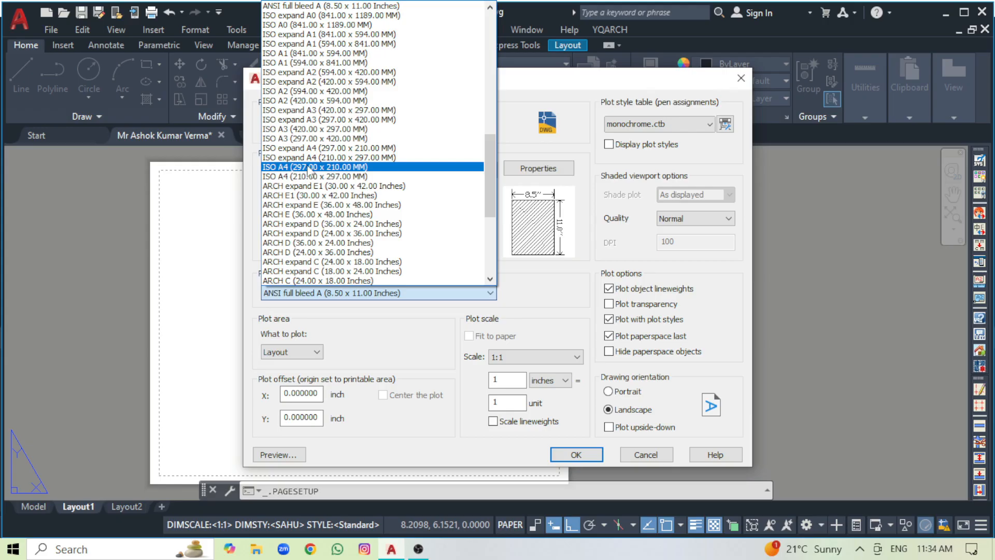
click(344, 169)
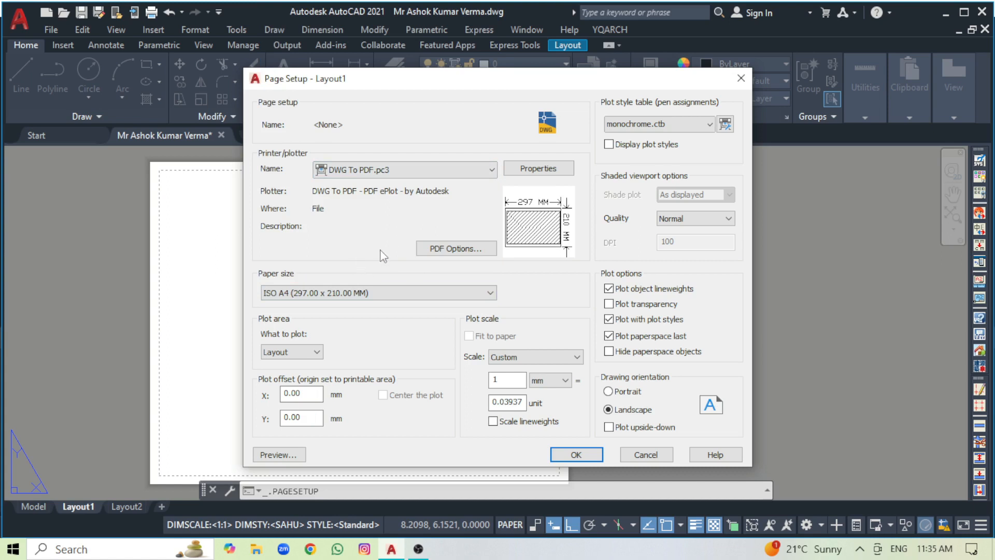
Step: Choose the monochrome.ctb plot style and a Window plot area for Layout1, and apply the page setup
click(695, 133)
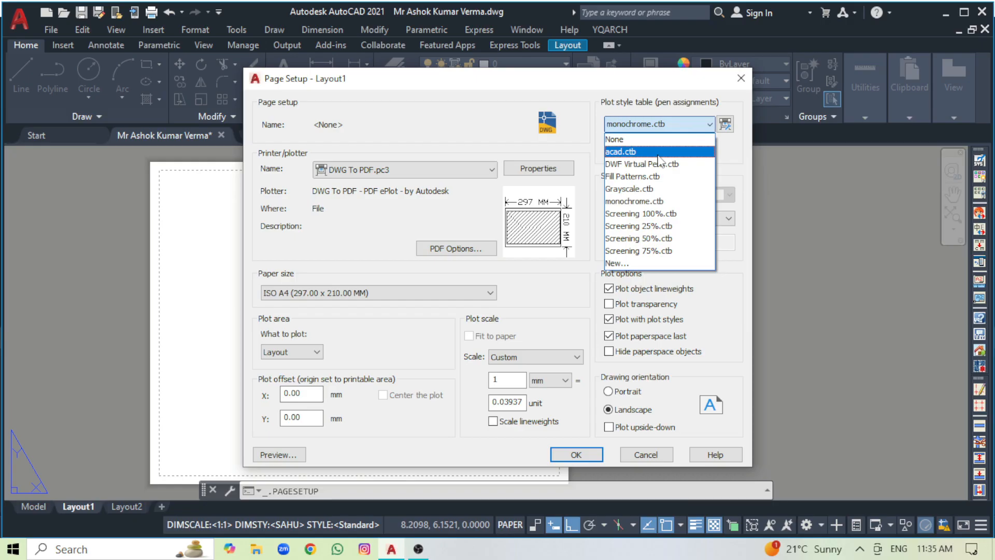
click(645, 201)
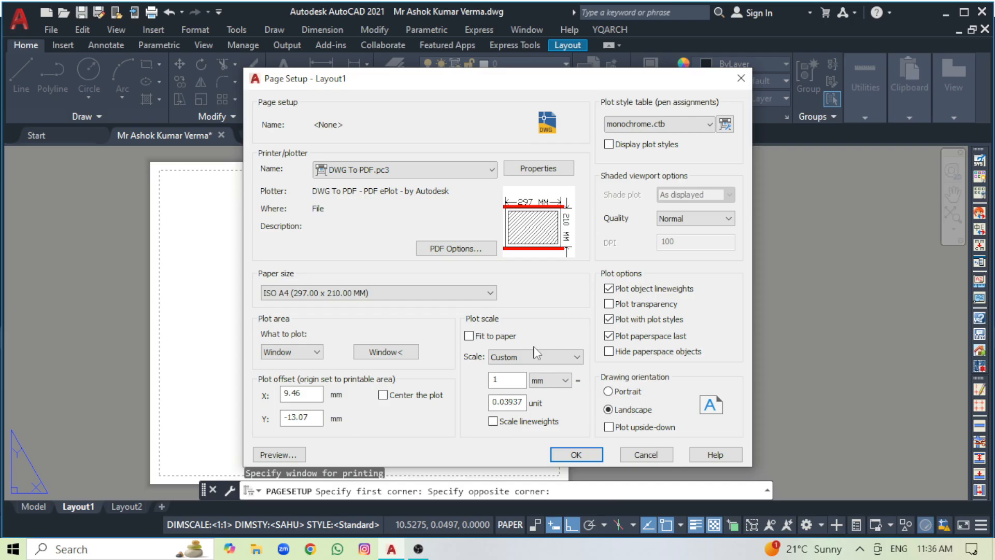
click(557, 455)
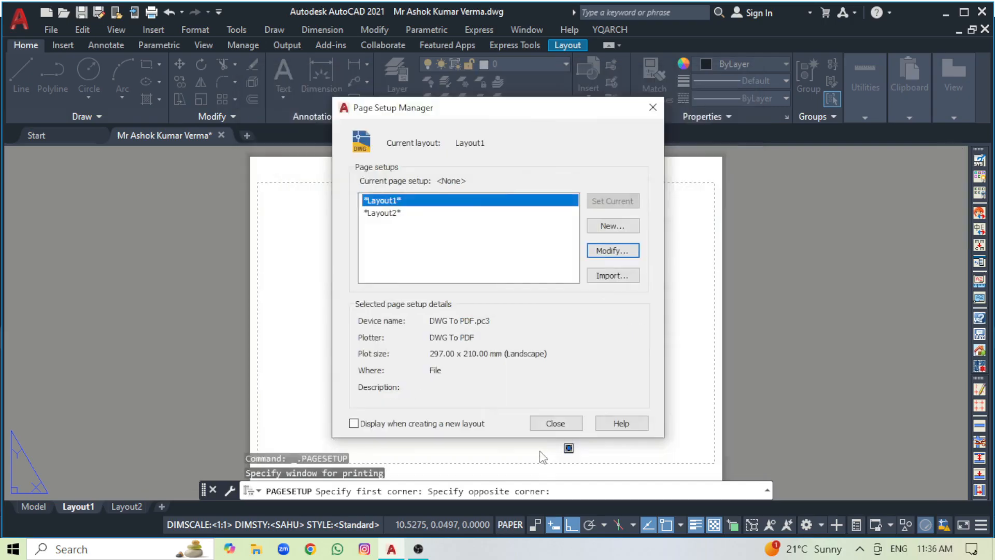
click(552, 424)
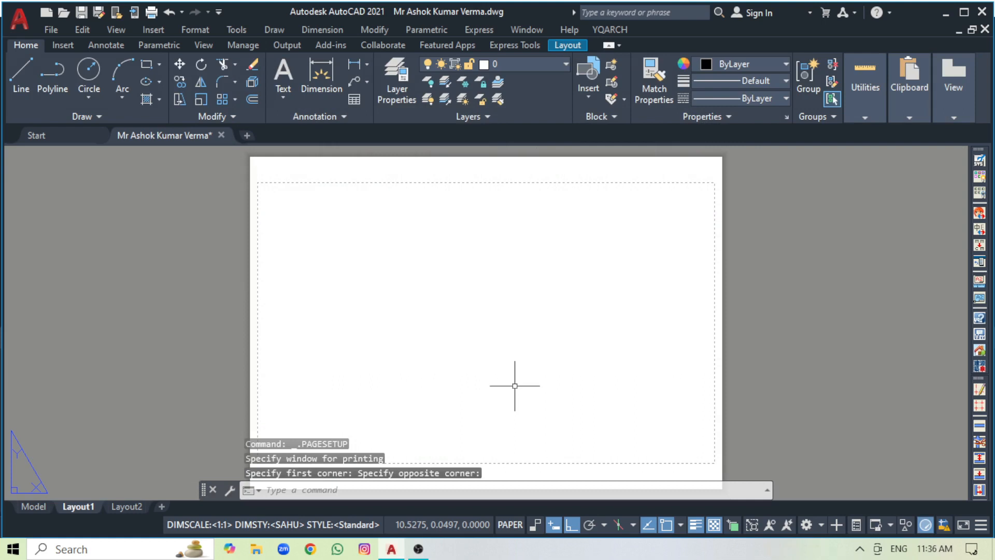
scroll(406, 260, down, 4)
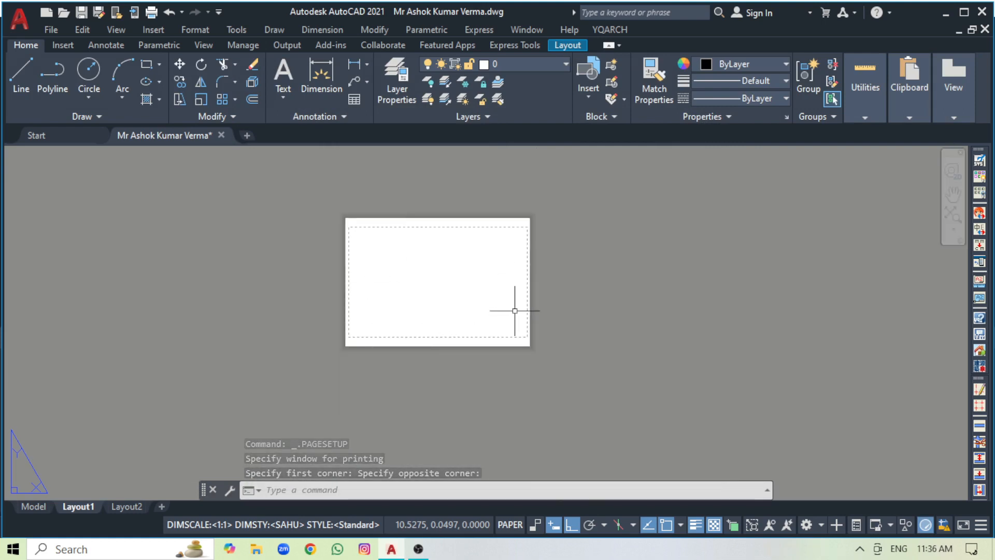
Step: Create a rectangular MVIEW viewport on Layout1 covering the left half of the printable area at full height
scroll(436, 262, up, 2)
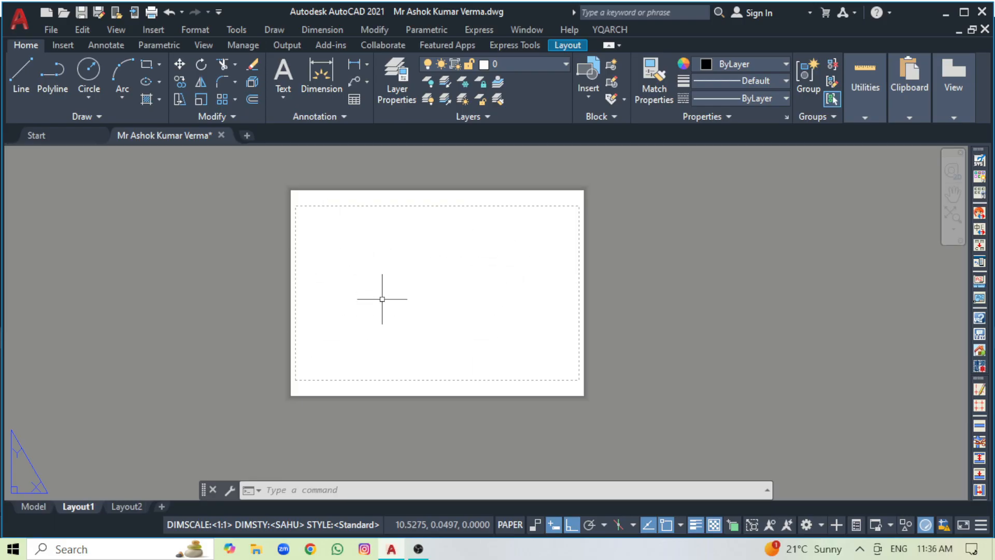
click(33, 507)
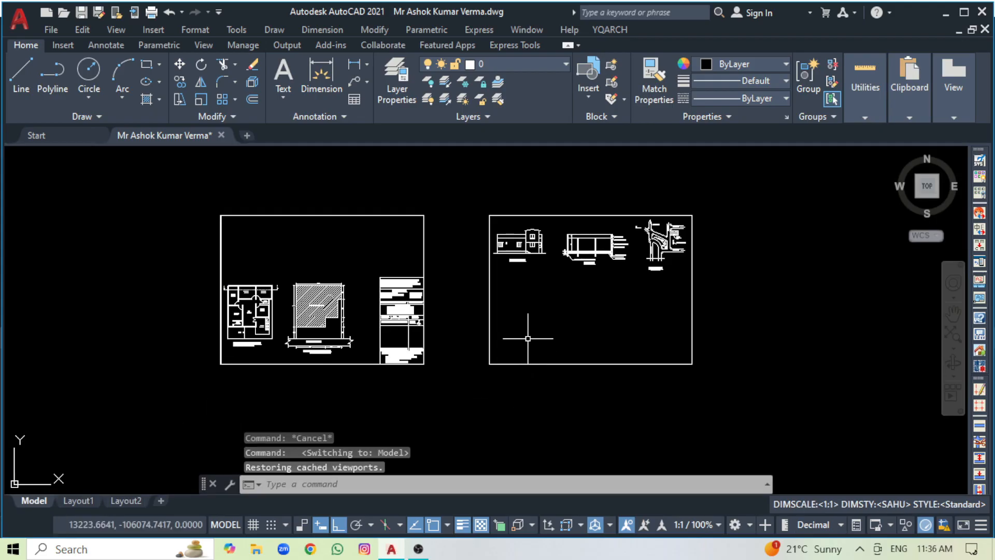
click(78, 500)
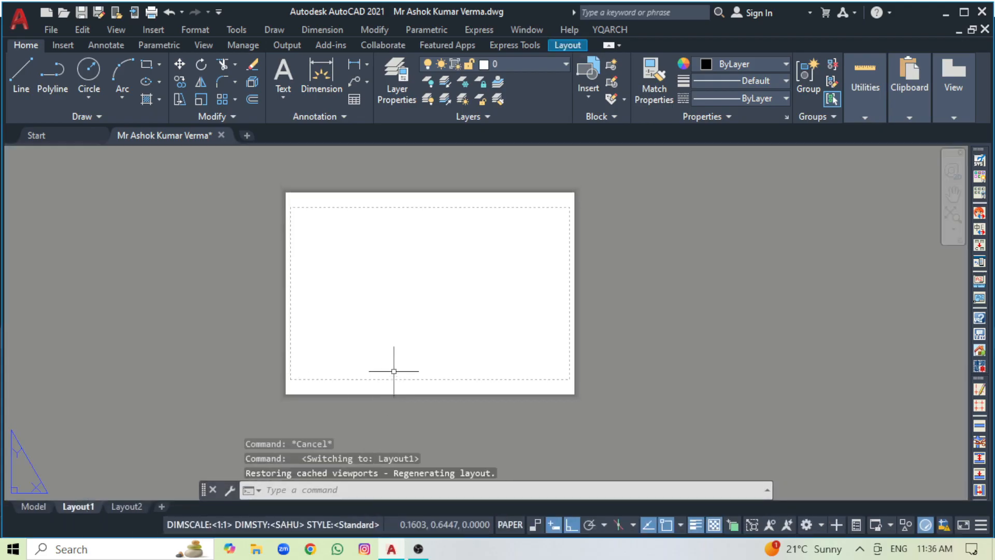
text(MV)
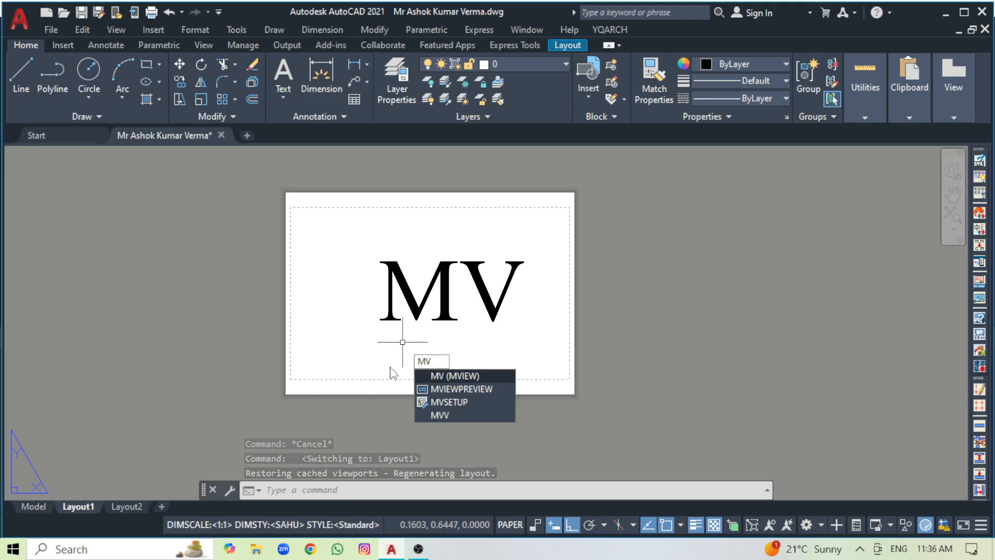
key(Return)
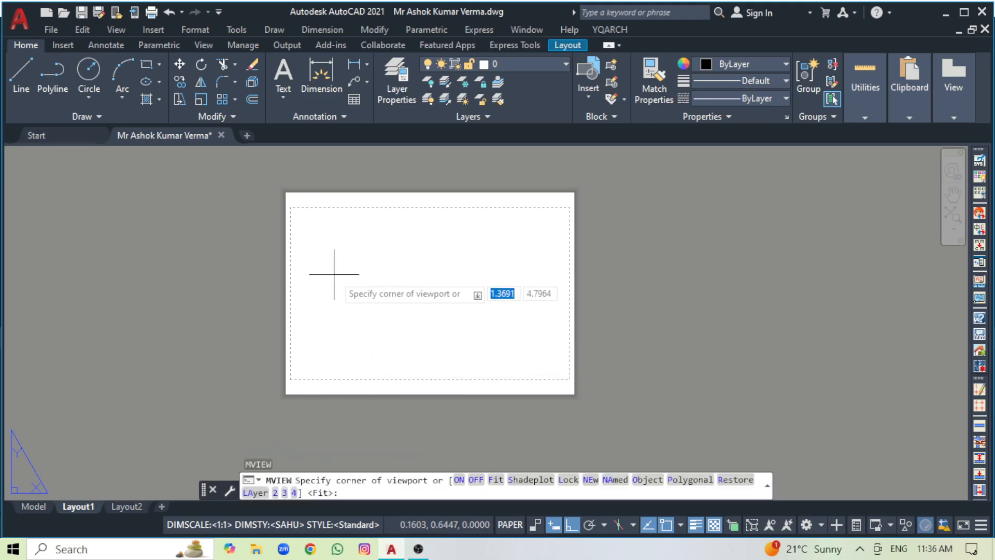
click(290, 208)
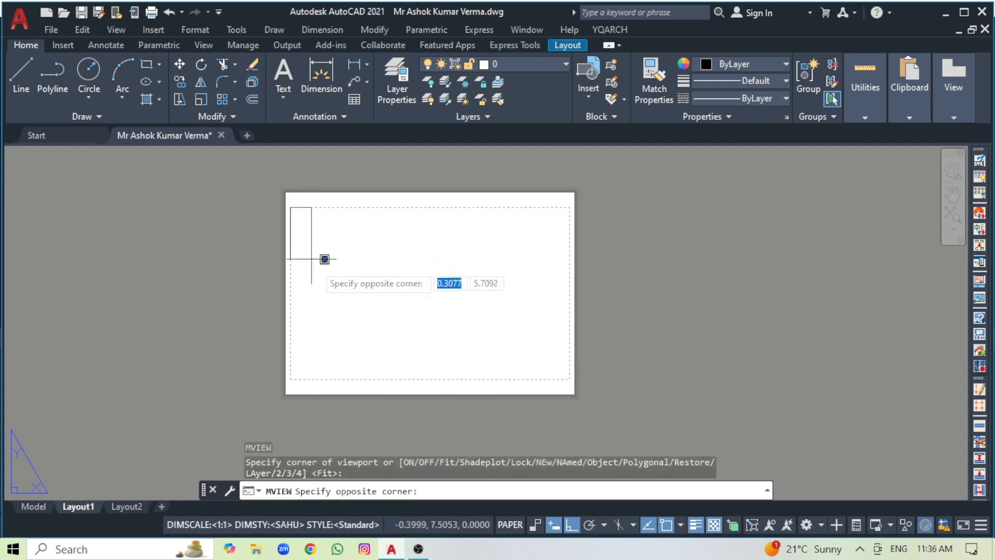
click(439, 378)
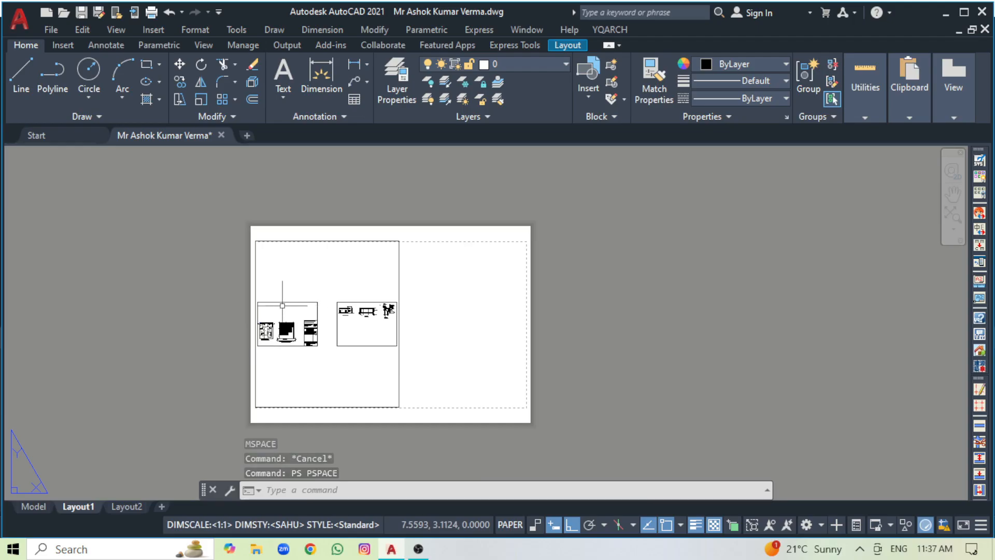
Step: Compare the two drawing sheets in model space with their display in Layout1's new viewport
scroll(265, 308, up, 2)
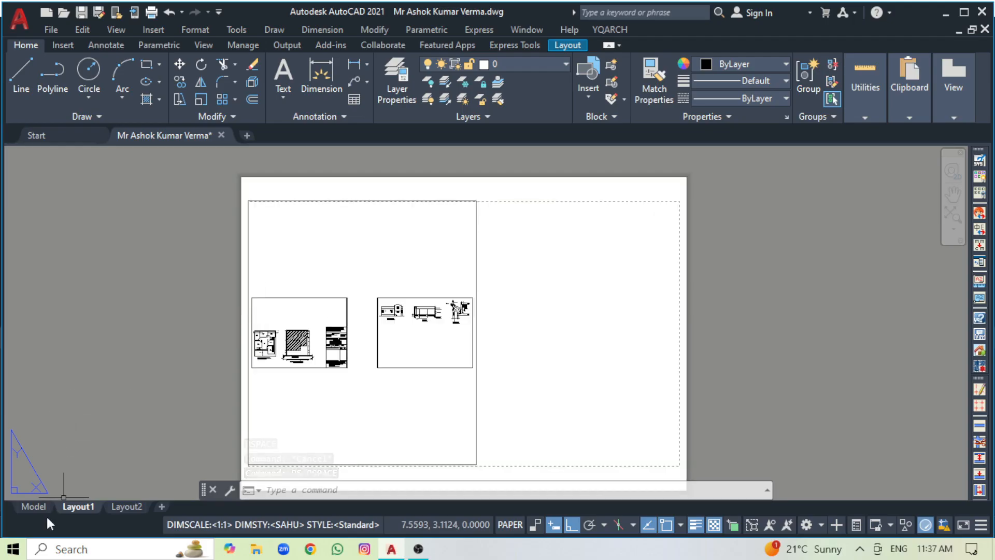
click(33, 507)
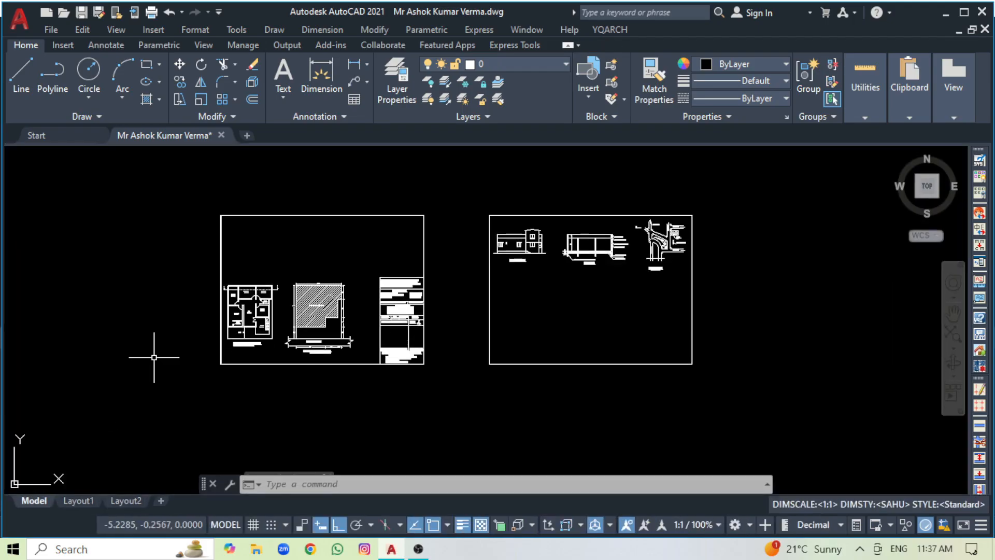
click(83, 501)
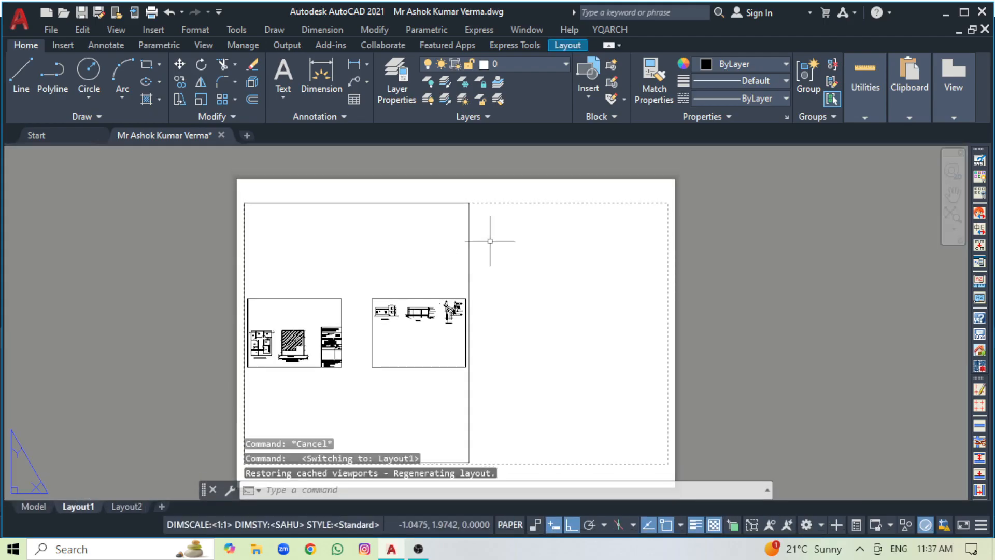
scroll(399, 218, down, 2)
scroll(349, 296, up, 5)
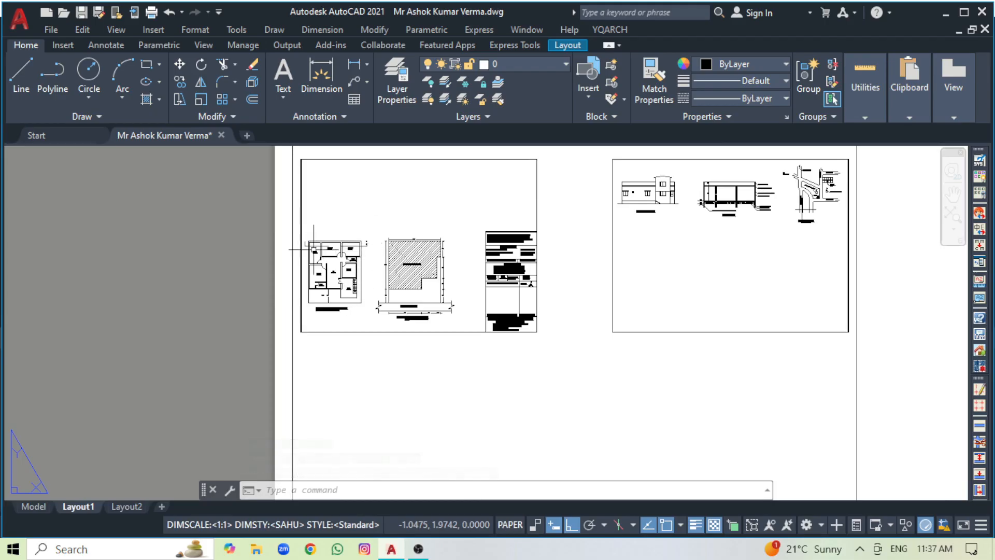
scroll(294, 254, up, 2)
scroll(295, 266, down, 6)
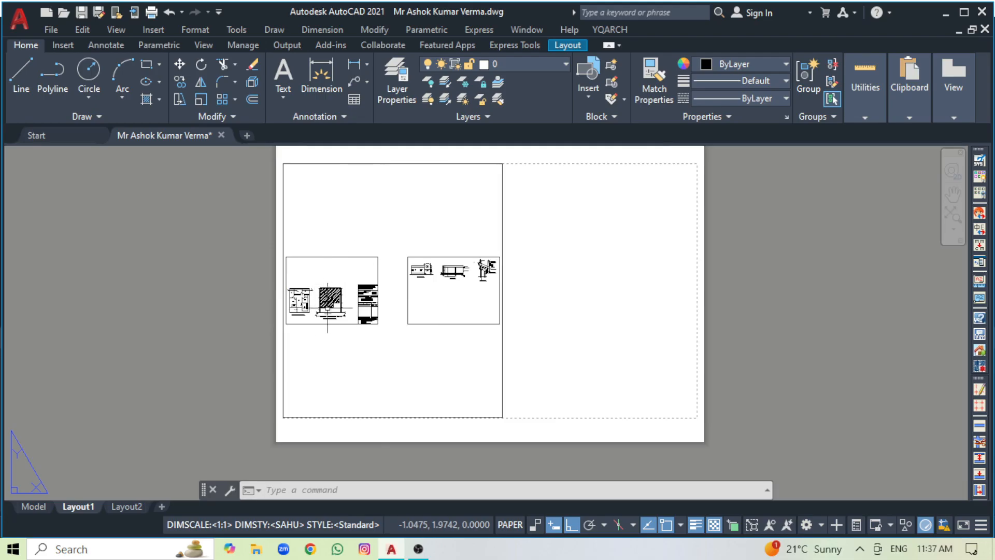
Step: Activate model space inside the viewport and zoom a window around the existing ground floor plan
text(m)
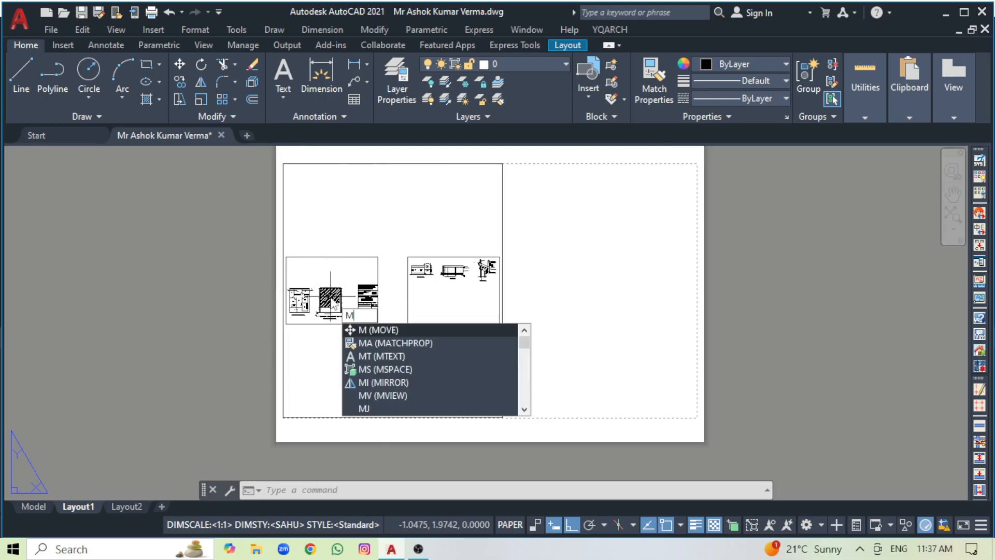
text(s)
key(Return)
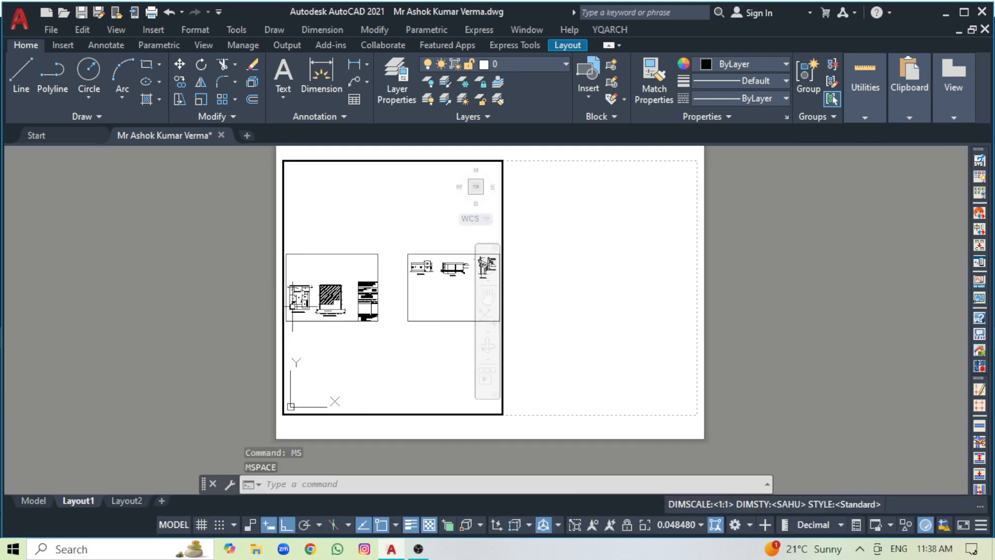
scroll(369, 290, up, 8)
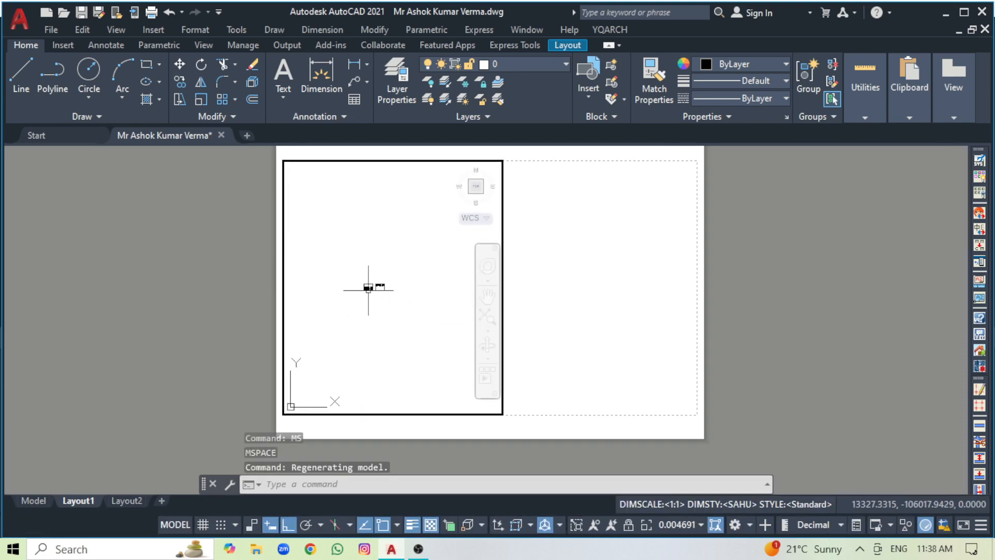
scroll(358, 284, up, 10)
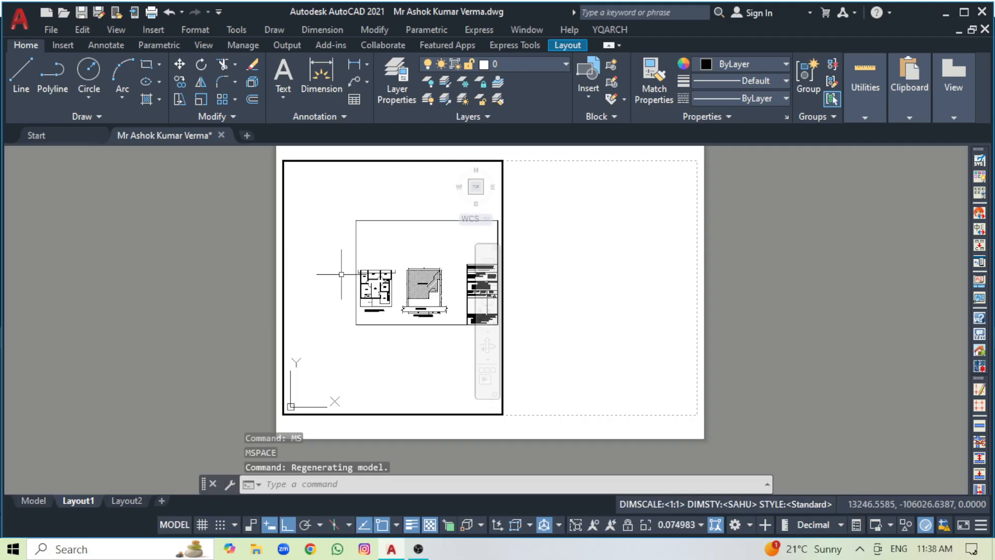
scroll(344, 264, up, 2)
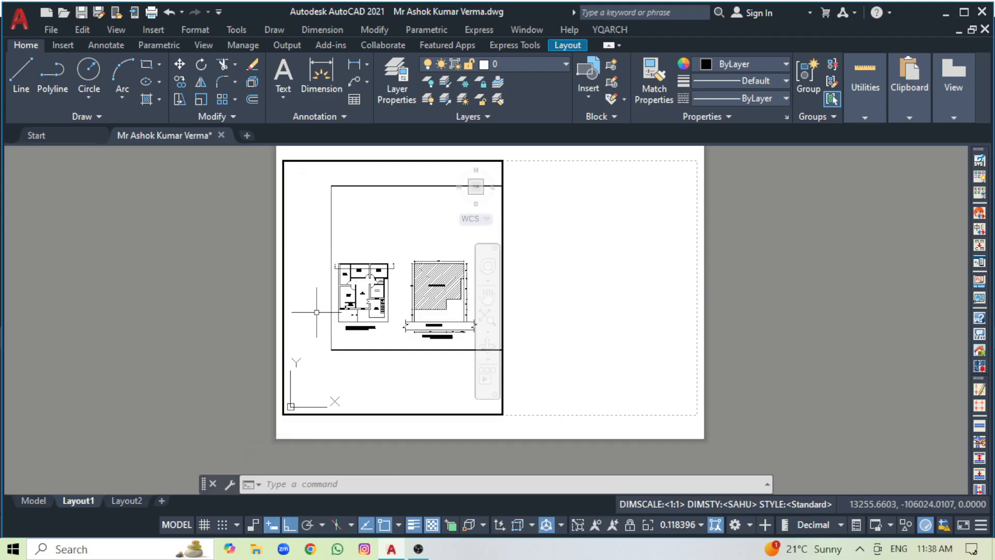
text(z)
key(Return)
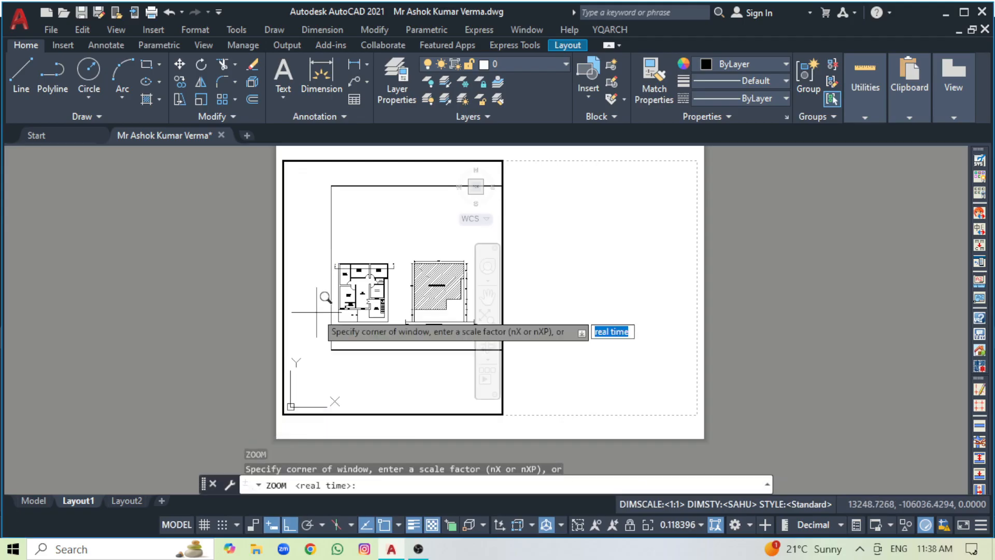
scroll(355, 295, up, 2)
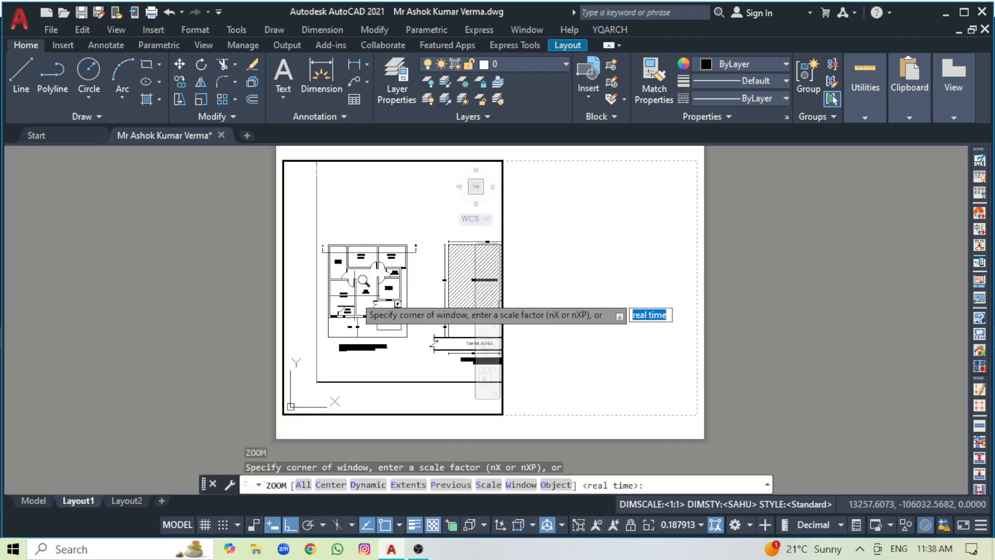
click(423, 237)
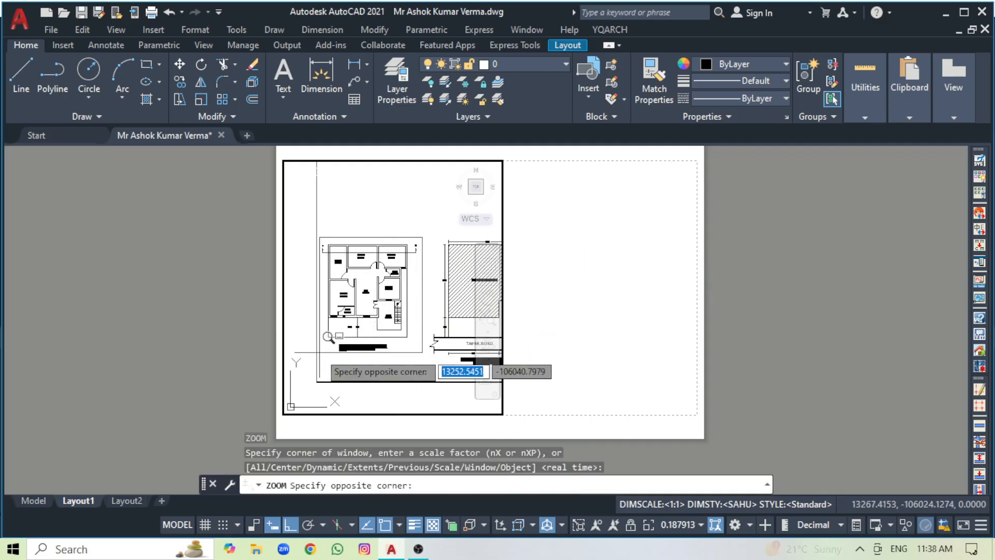
click(329, 337)
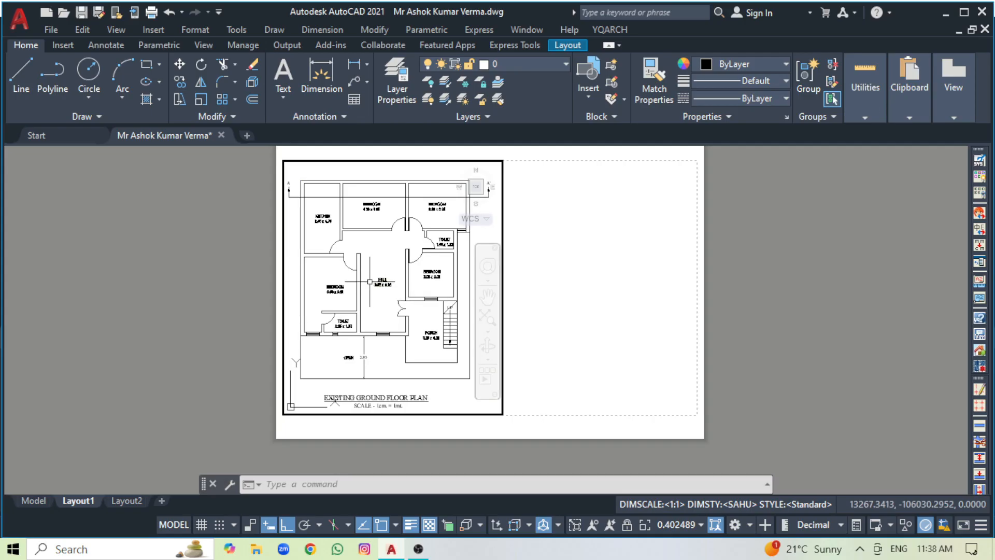
Step: Reframe the existing ground floor plan in the viewport with a new zoom window and return to paper space
scroll(369, 282, down, 9)
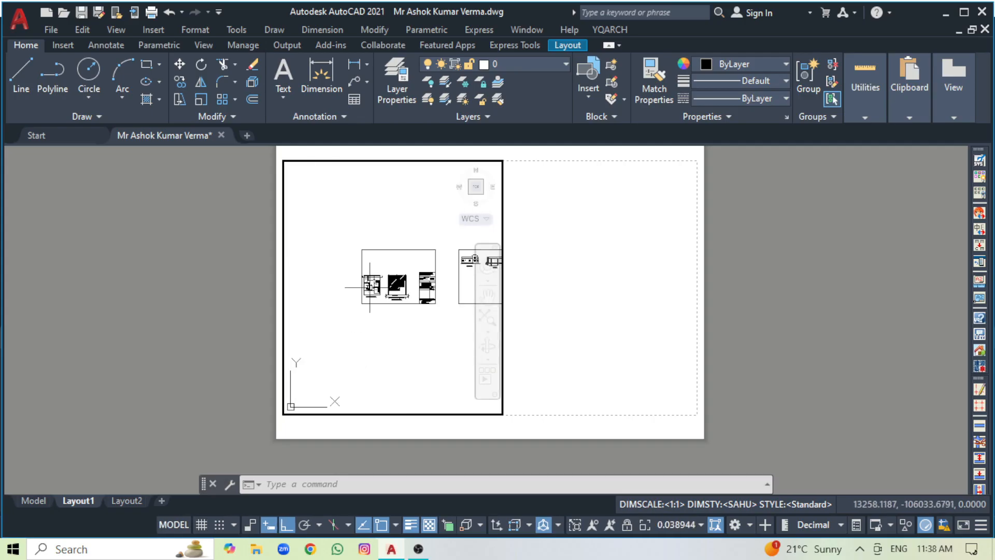
scroll(369, 287, up, 9)
scroll(374, 311, down, 7)
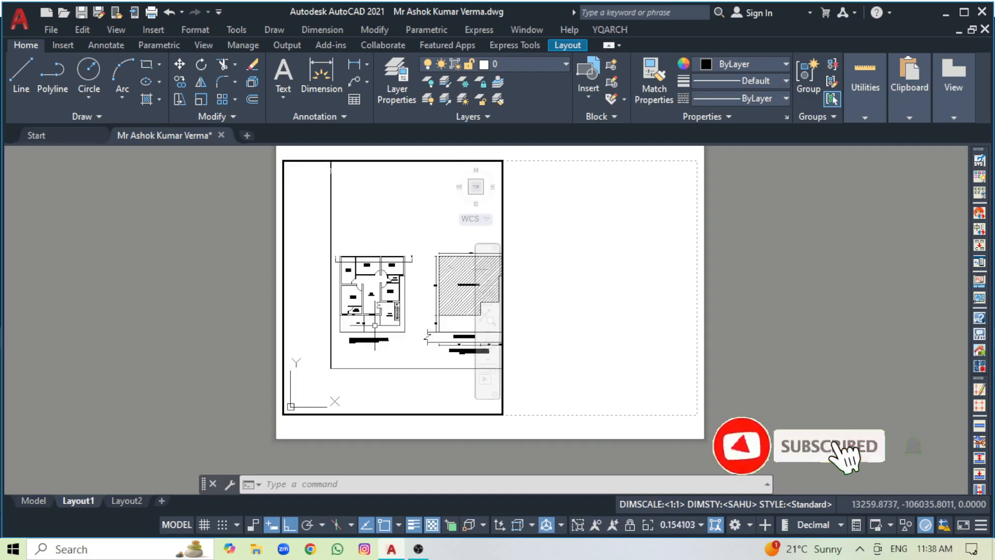
scroll(354, 304, up, 3)
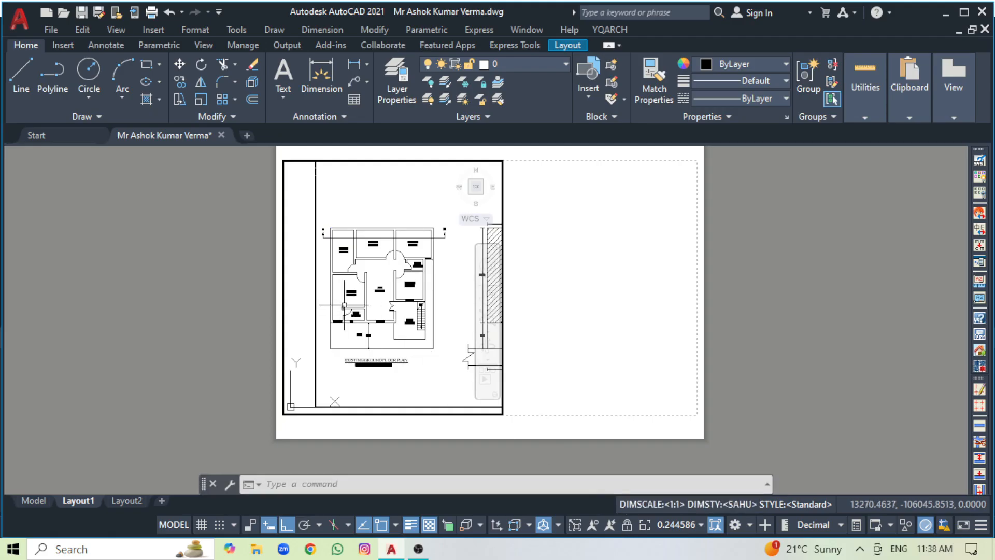
scroll(332, 301, up, 1)
scroll(300, 291, down, 1)
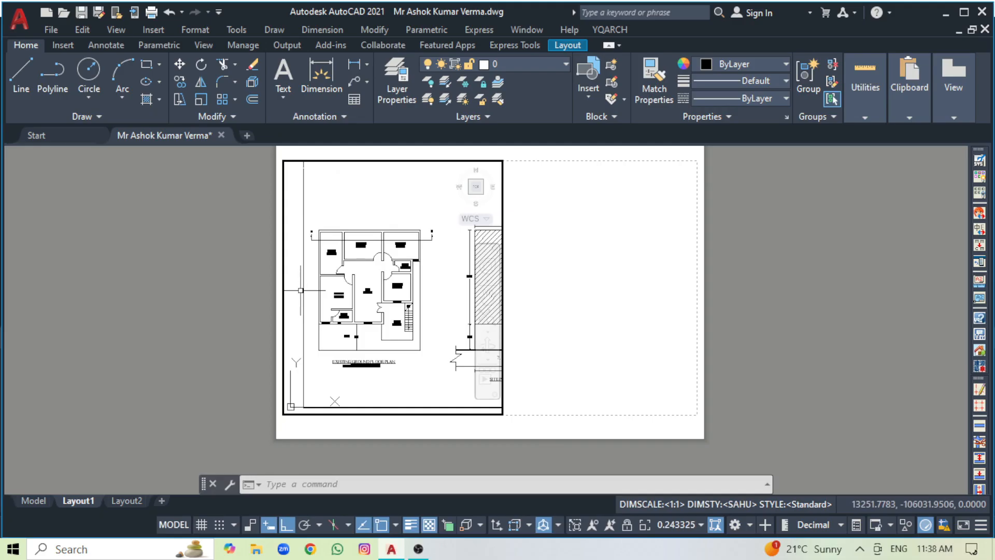
text(z)
key(Return)
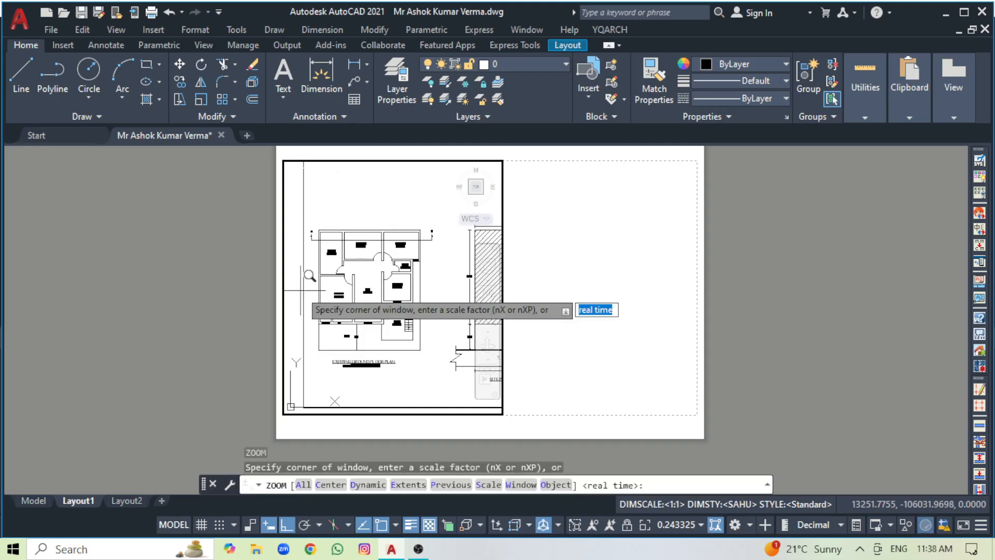
click(308, 223)
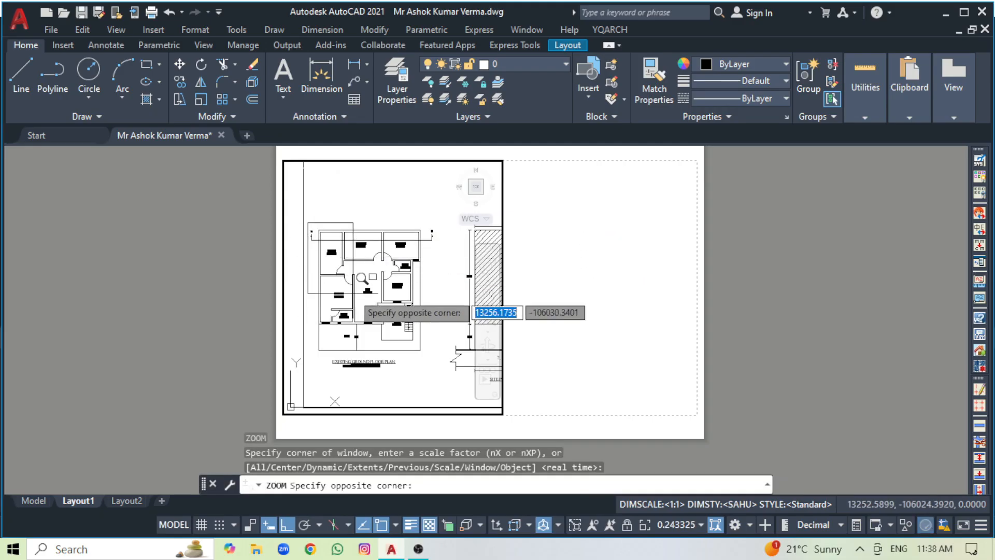
click(457, 355)
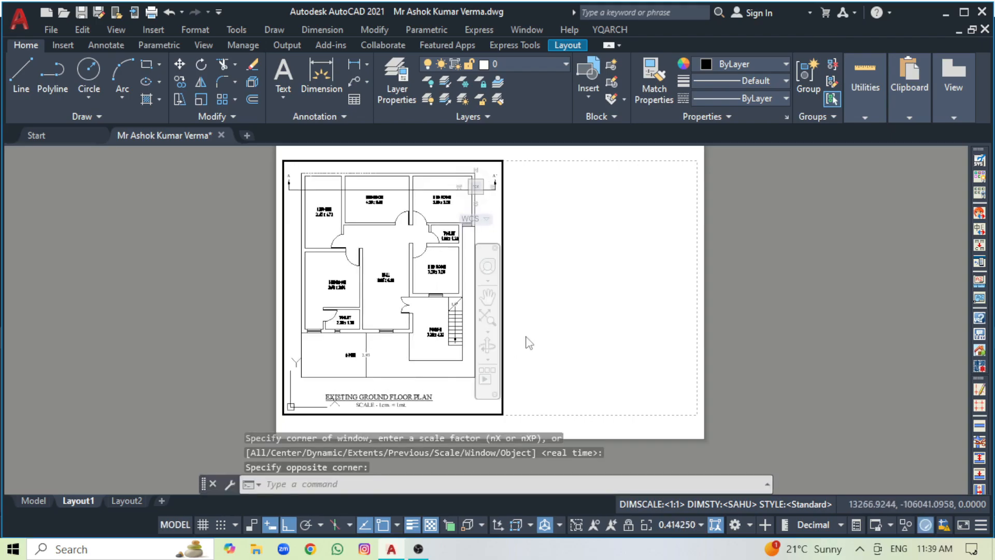
text(Ps)
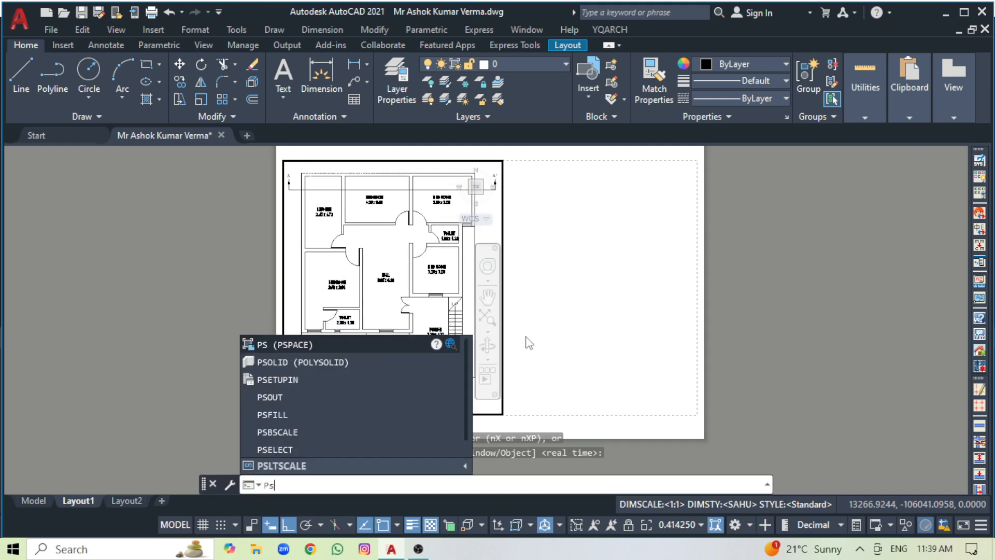
key(Return)
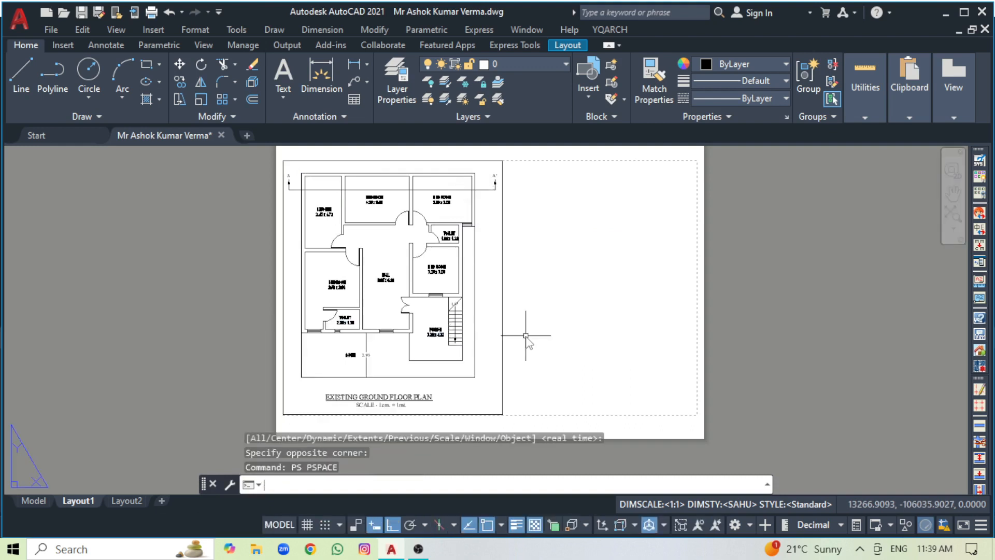
Step: Create a rectangular MVIEW viewport in the upper part of the empty area beside the ground floor plan viewport, reaching the right printable margin
scroll(323, 297, down, 4)
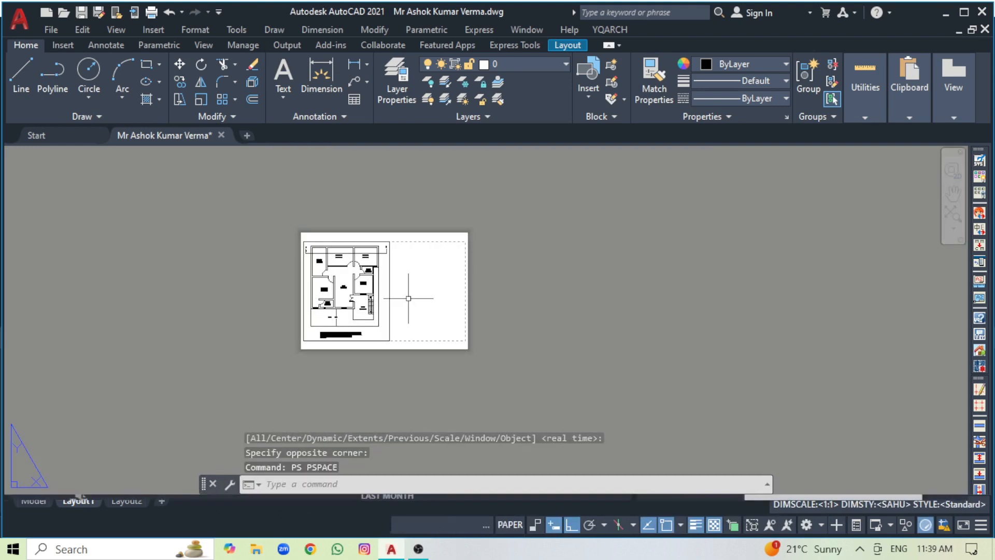
scroll(324, 278, up, 6)
scroll(324, 277, down, 4)
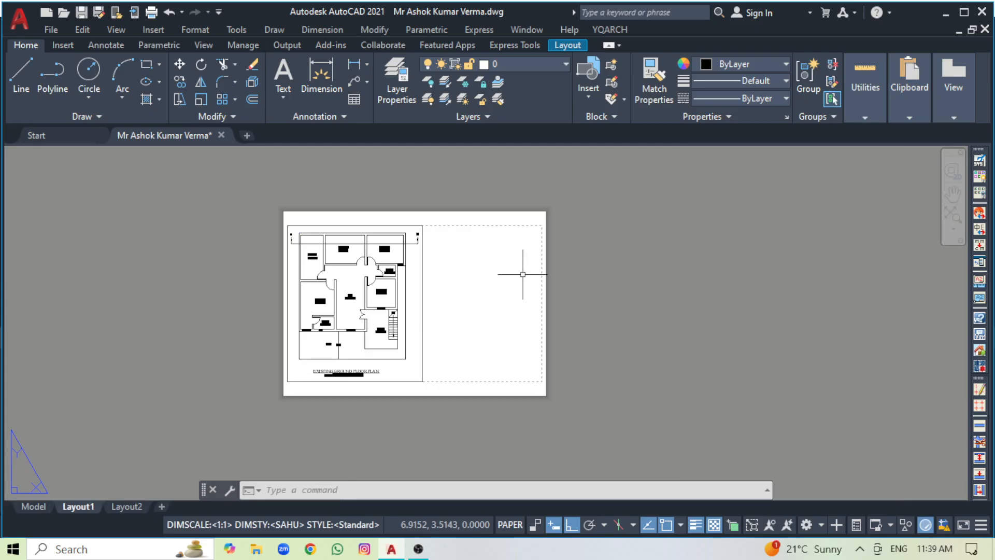
scroll(526, 271, up, 2)
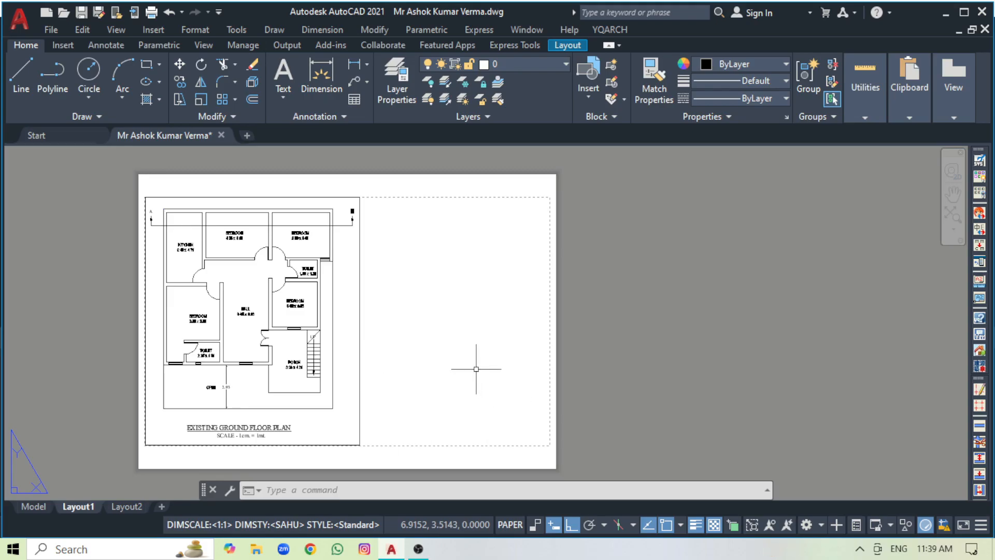
text(v)
key(Return)
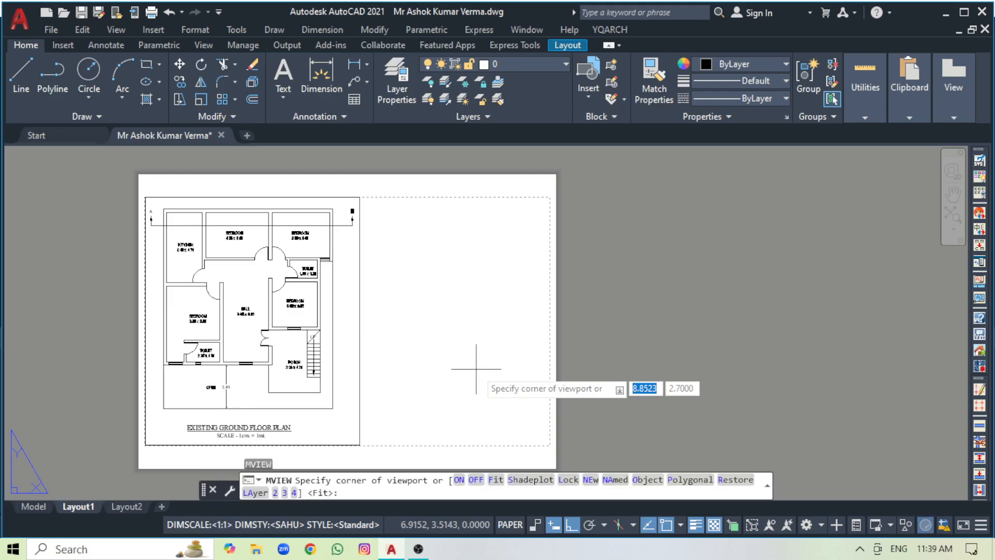
click(359, 197)
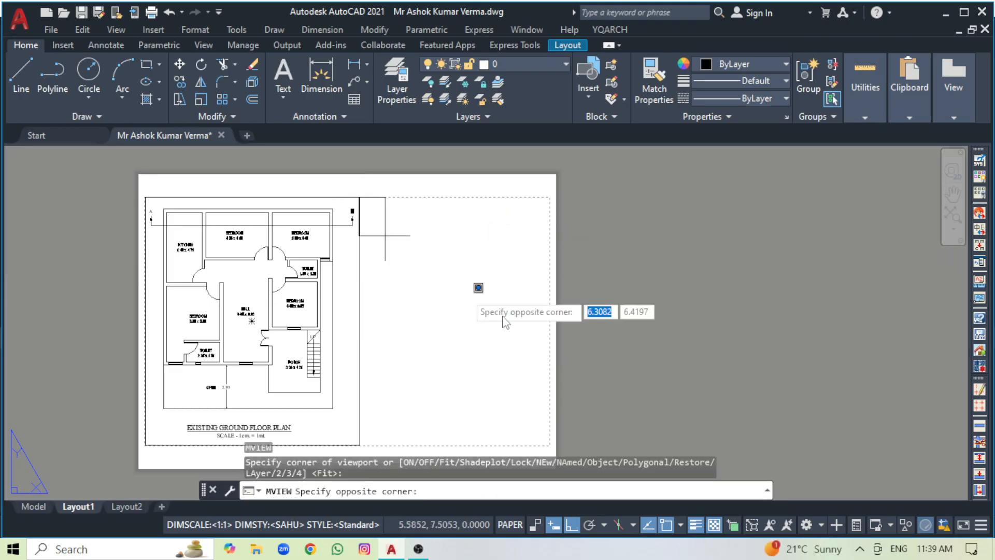
click(551, 325)
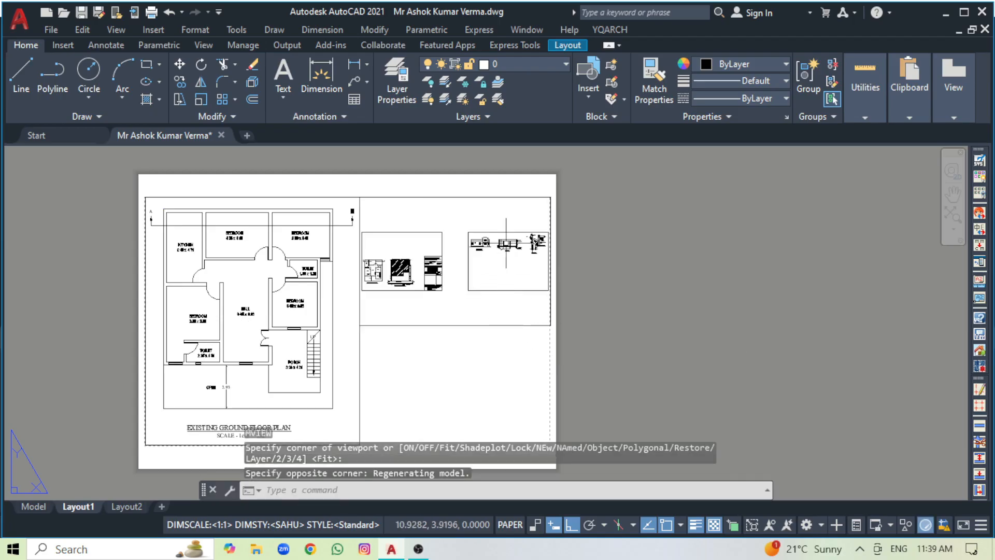
Step: Activate model space inside the new upper viewport and bring the Section A-A' drawing into view
scroll(512, 238, up, 4)
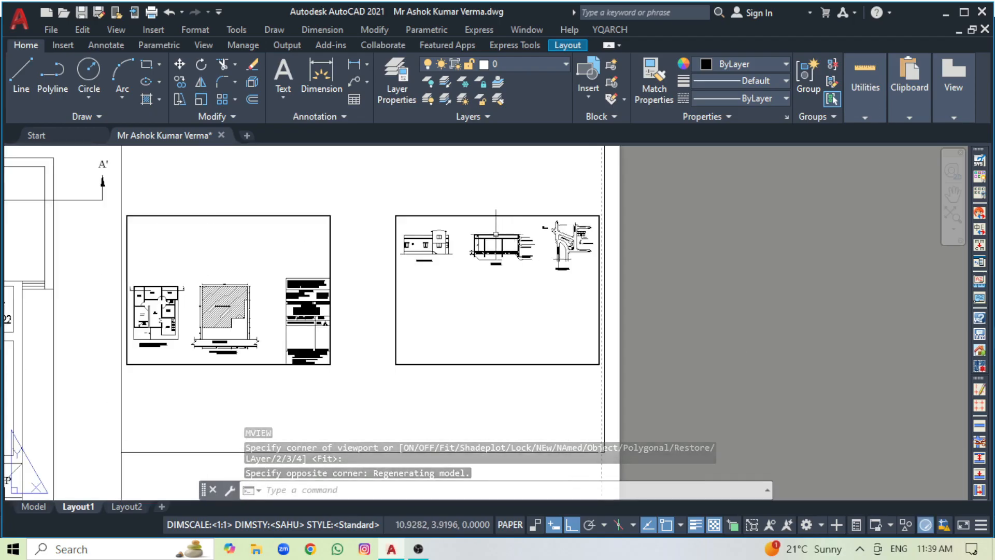
scroll(508, 237, up, 4)
scroll(487, 291, down, 6)
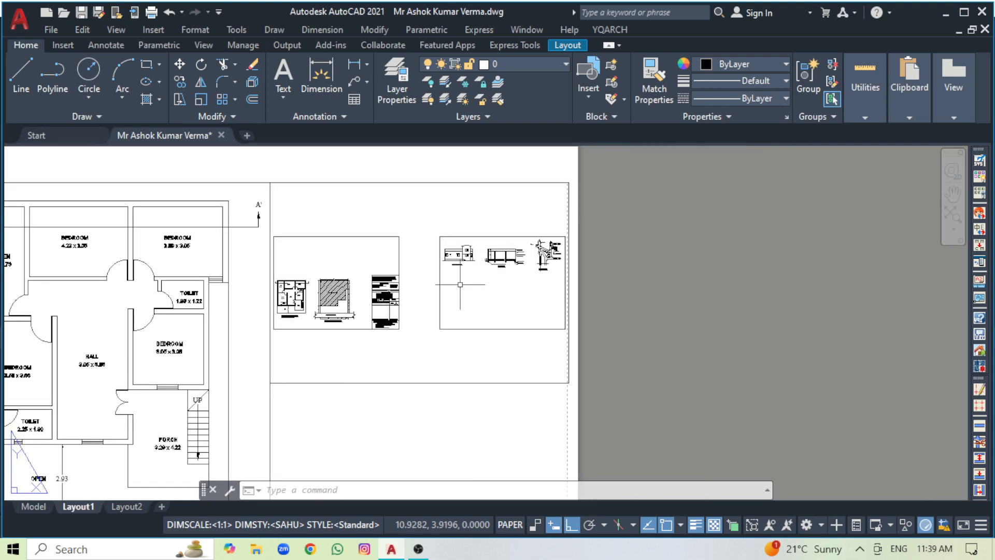
text(ms)
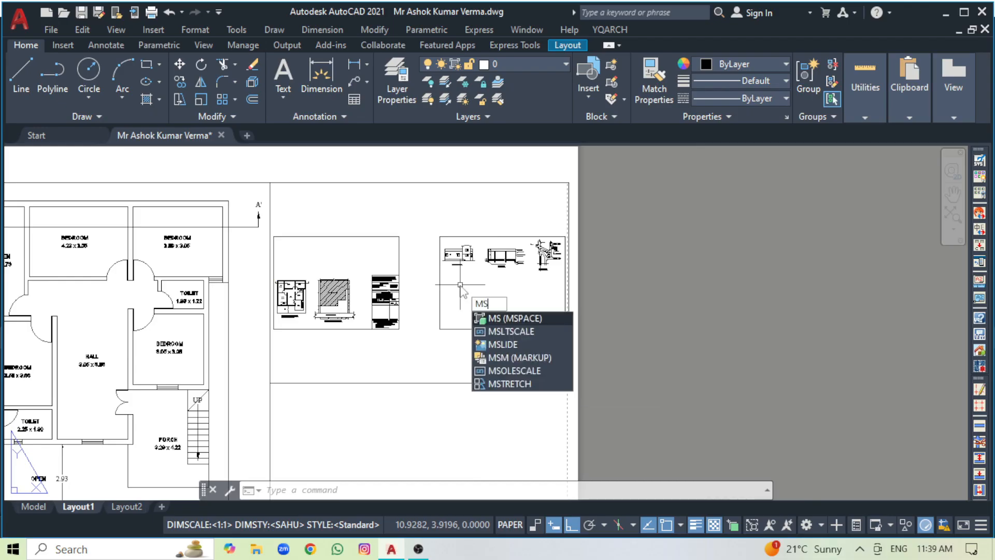
key(Return)
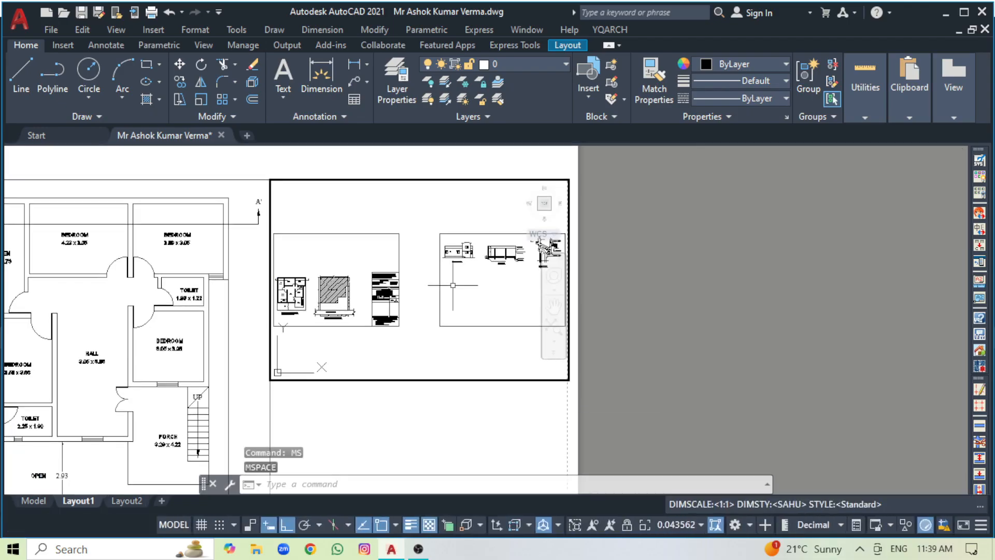
scroll(310, 296, down, 6)
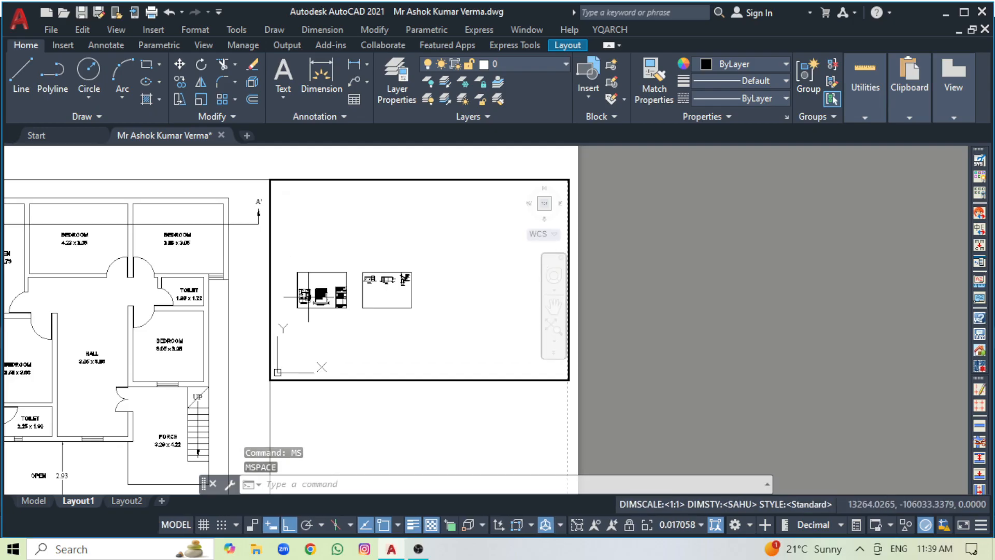
scroll(311, 296, up, 5)
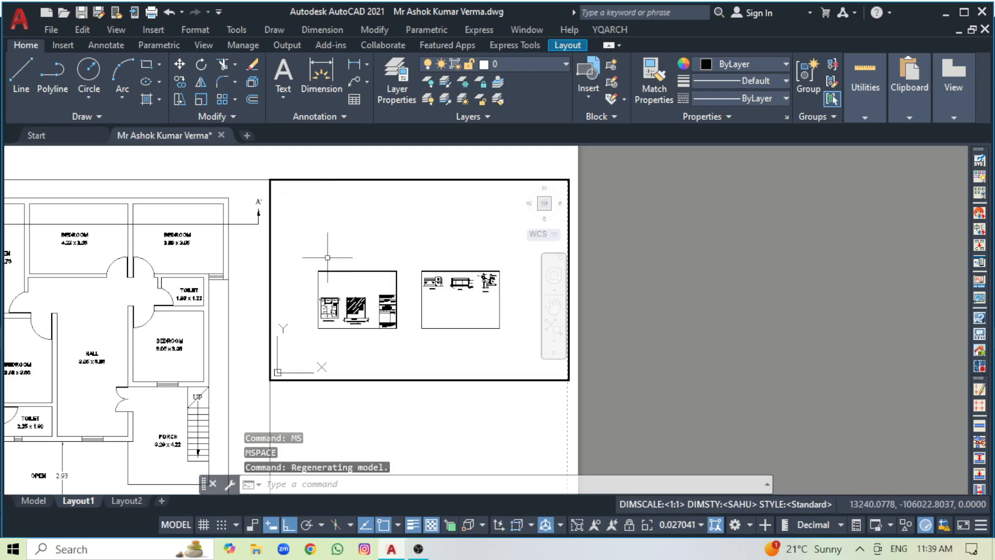
scroll(324, 270, down, 4)
scroll(362, 271, up, 4)
scroll(362, 270, up, 2)
scroll(373, 275, down, 2)
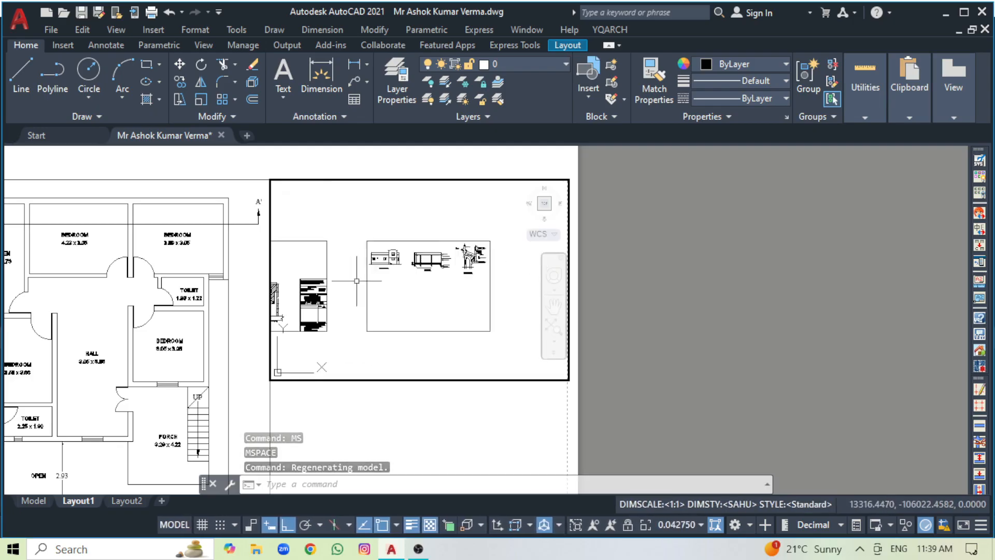
scroll(384, 276, up, 7)
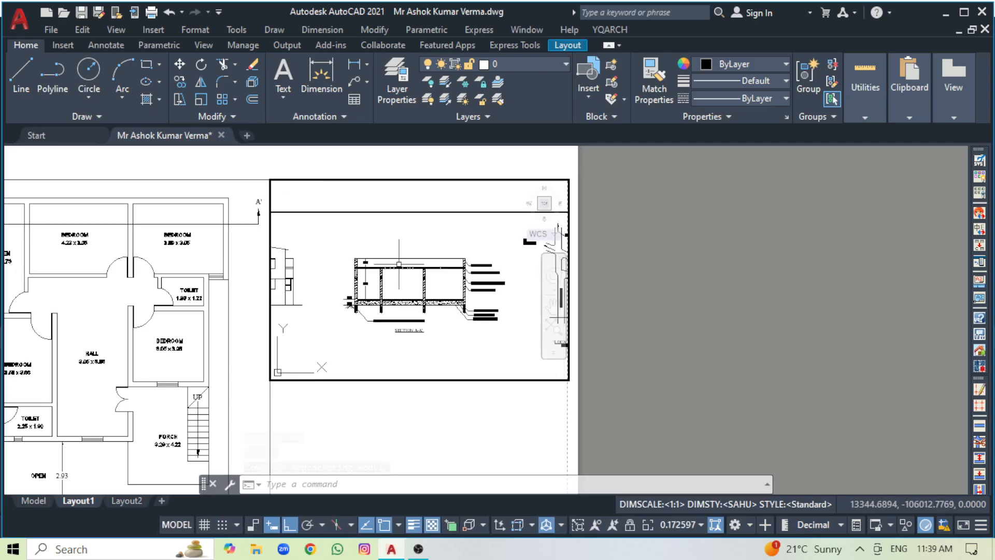
scroll(397, 275, up, 5)
scroll(397, 275, down, 2)
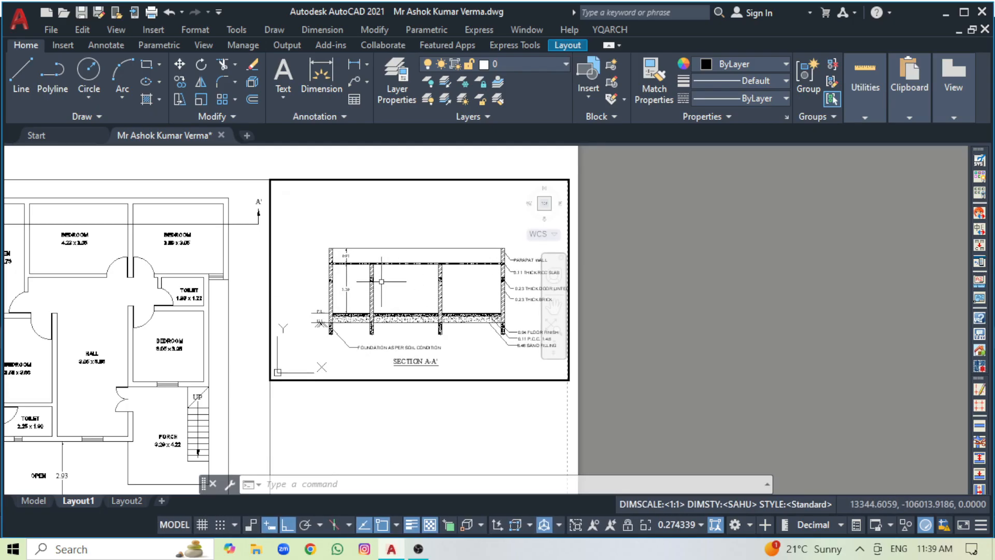
scroll(340, 257, down, 2)
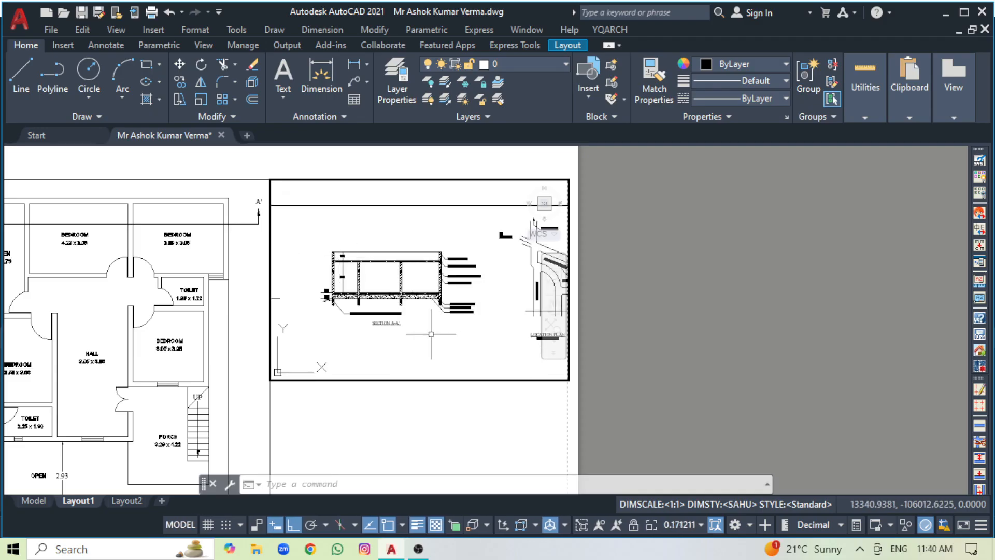
Step: Zoom a window around Section A-A' with its annotations and title in the upper viewport and return to paper space
key(Return)
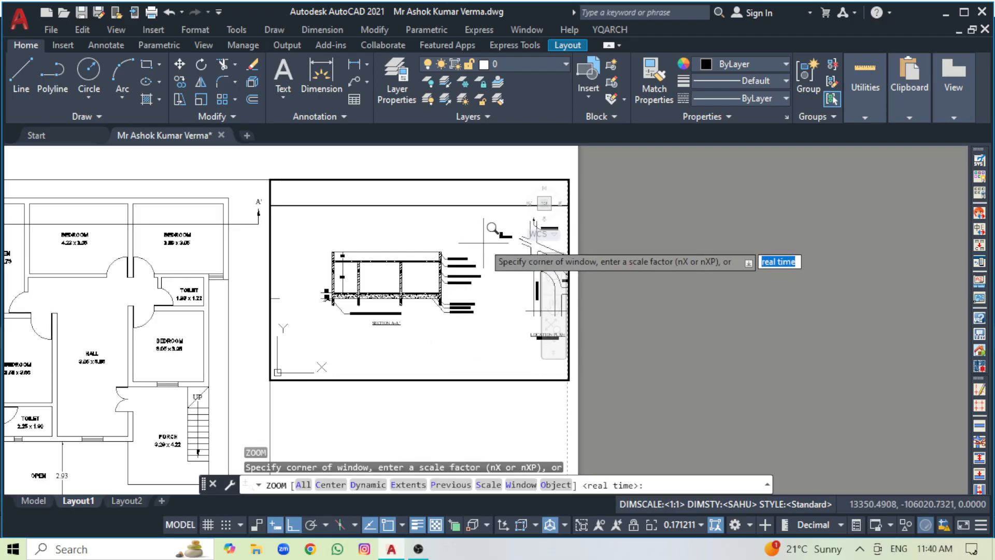
click(483, 243)
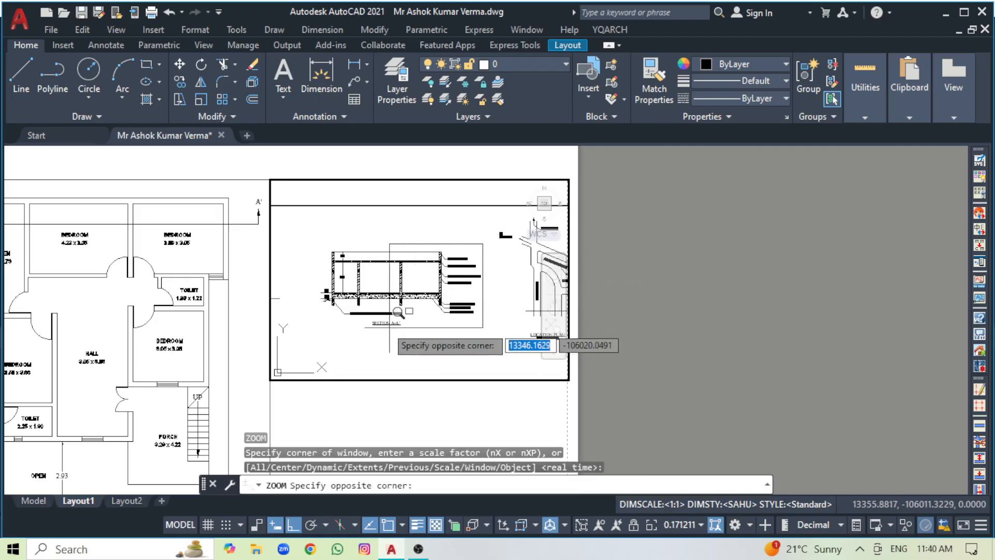
click(315, 331)
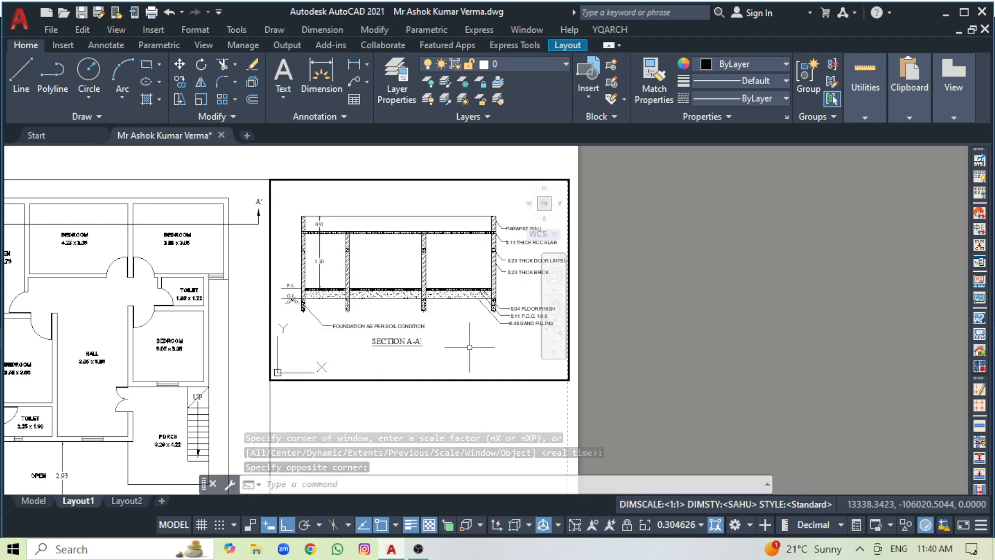
text(p)
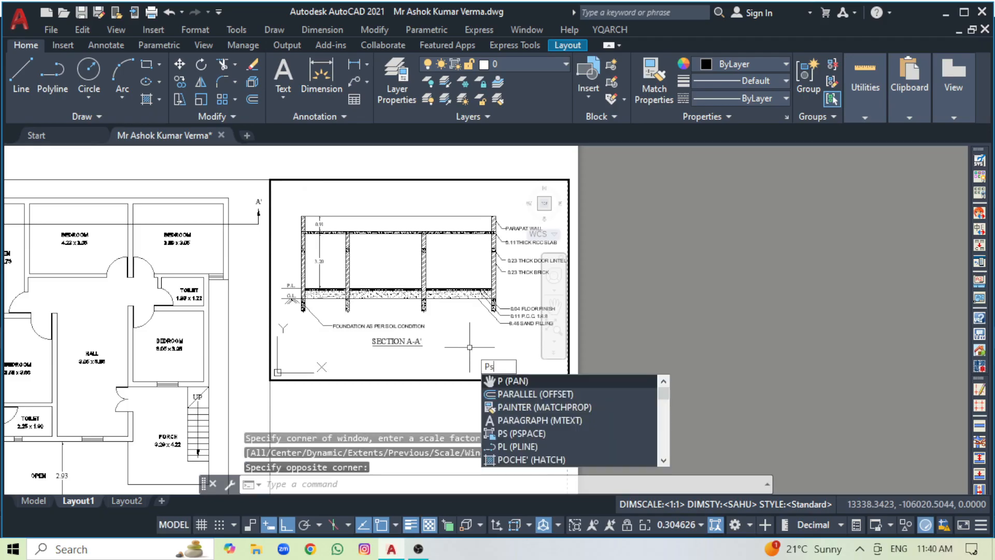
text(s)
key(Return)
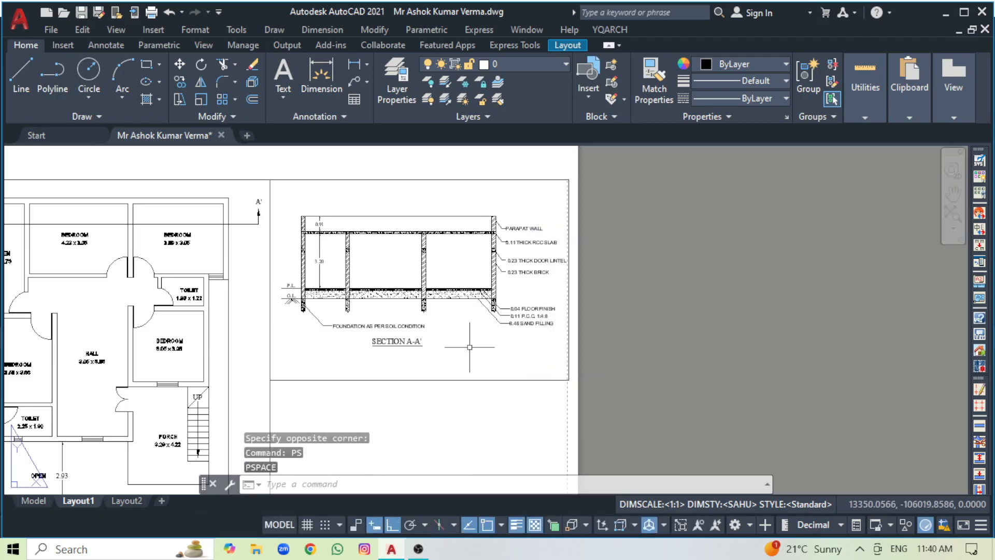
Step: Create a rectangular MVIEW viewport filling the remaining printable area below the Section A-A' viewport
scroll(469, 347, down, 4)
scroll(424, 346, up, 2)
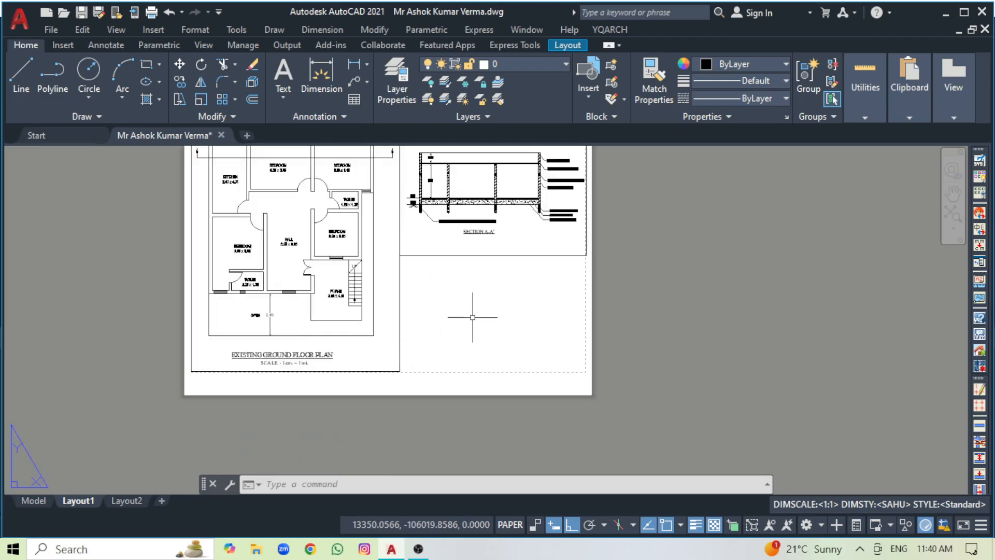
text(ms)
key(Return)
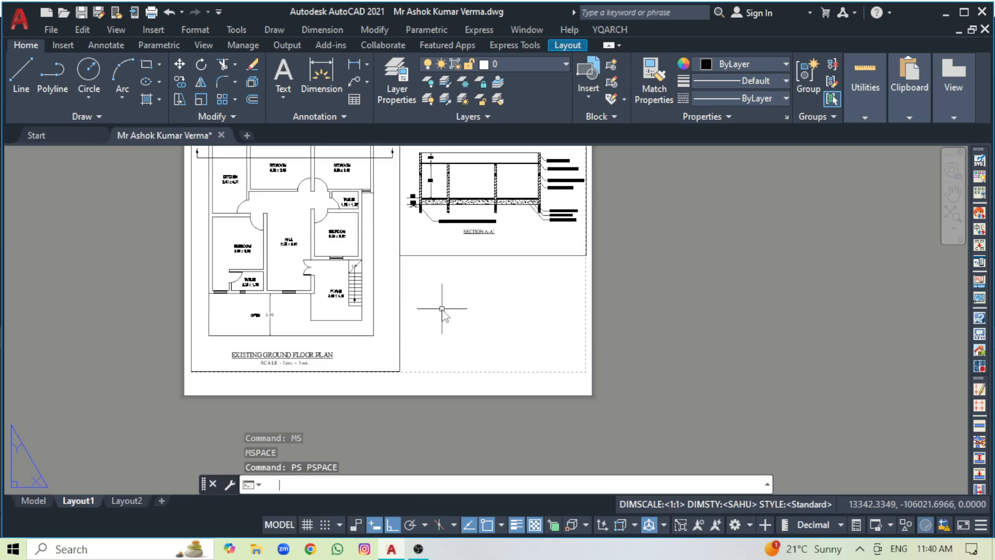
text(mv)
key(Return)
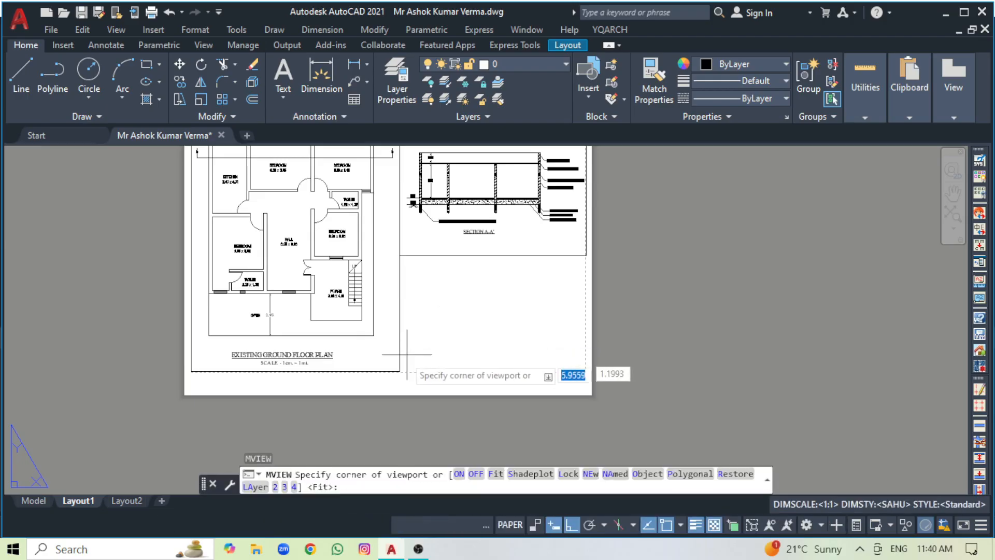
click(400, 371)
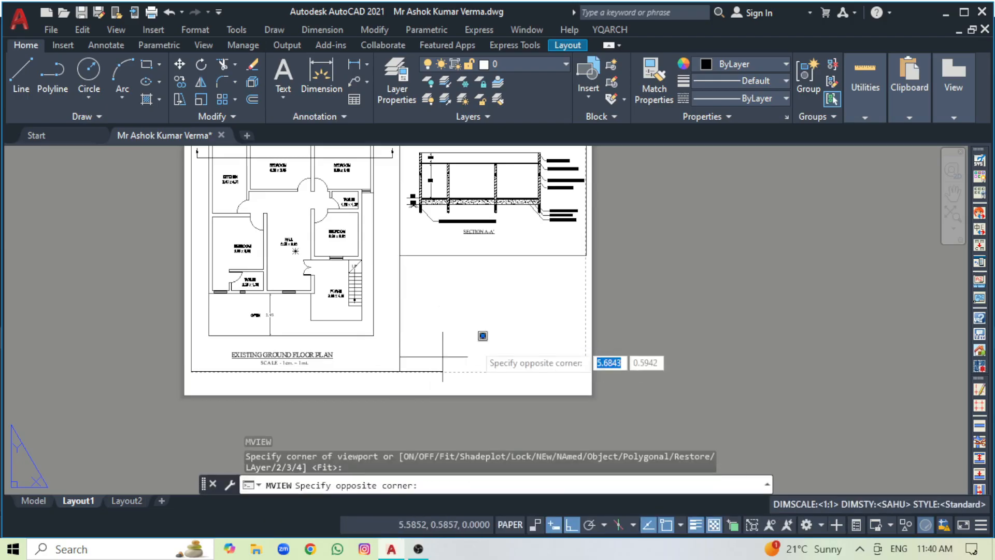
click(586, 255)
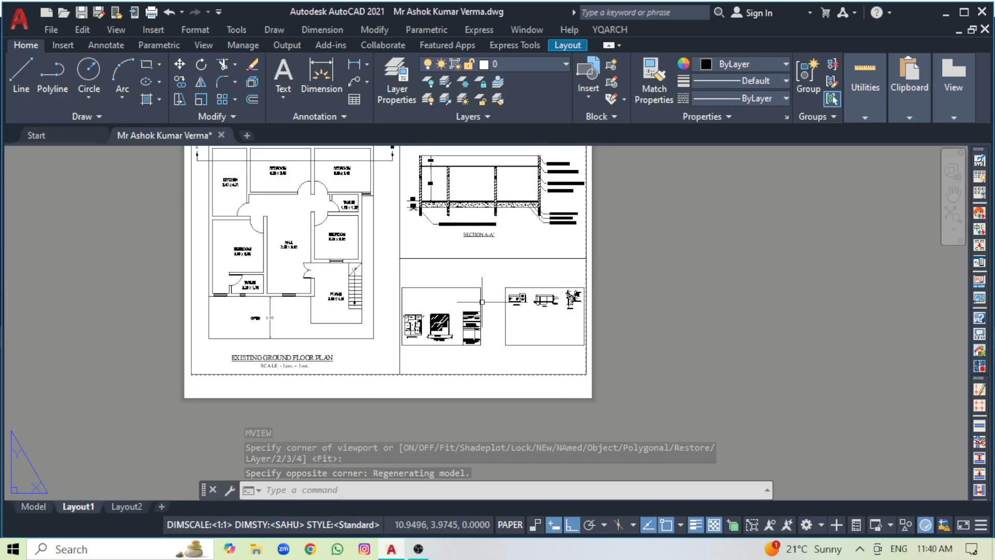
Step: Activate model space inside the new lower viewport and bring the location plan into view
text(MS)
key(Return)
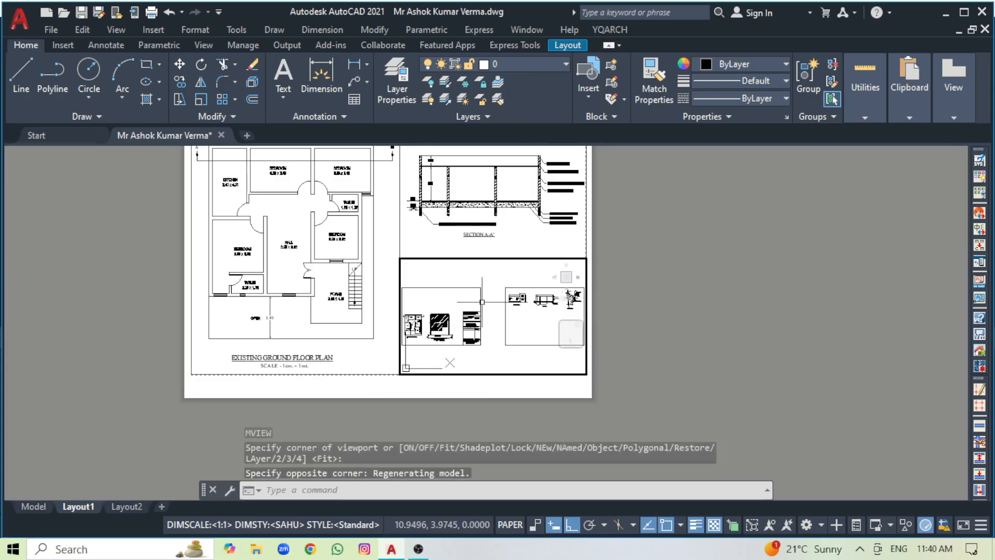
scroll(482, 302, up, 3)
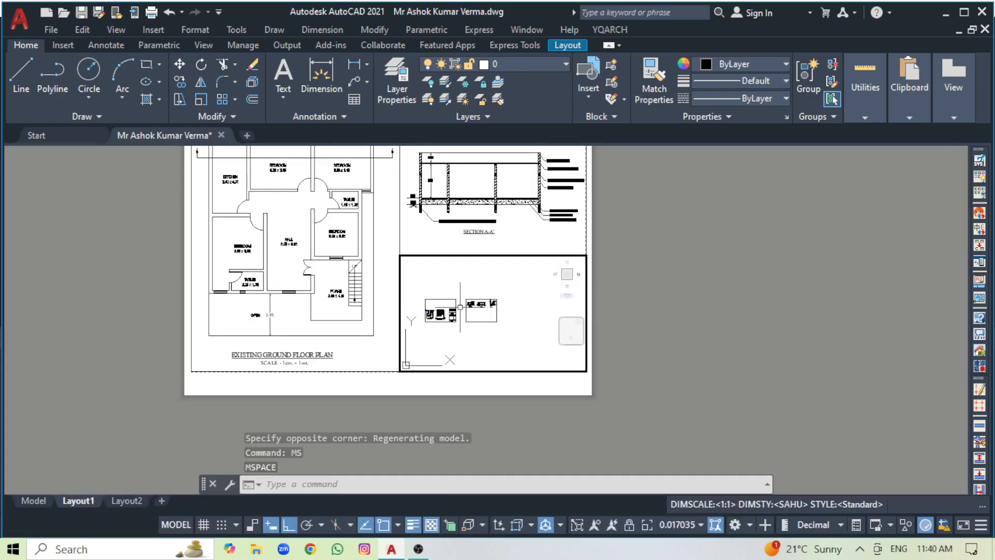
scroll(466, 299, up, 5)
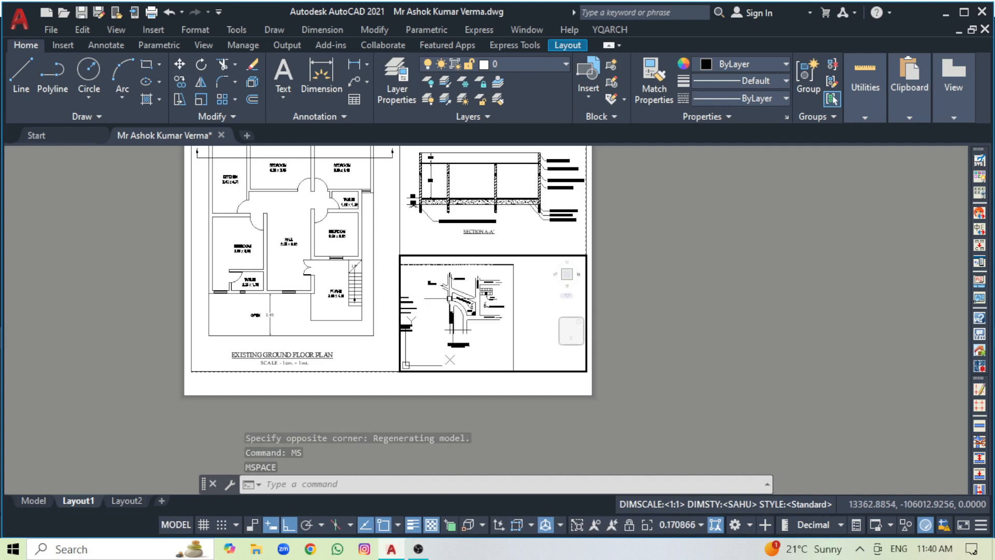
scroll(449, 298, down, 2)
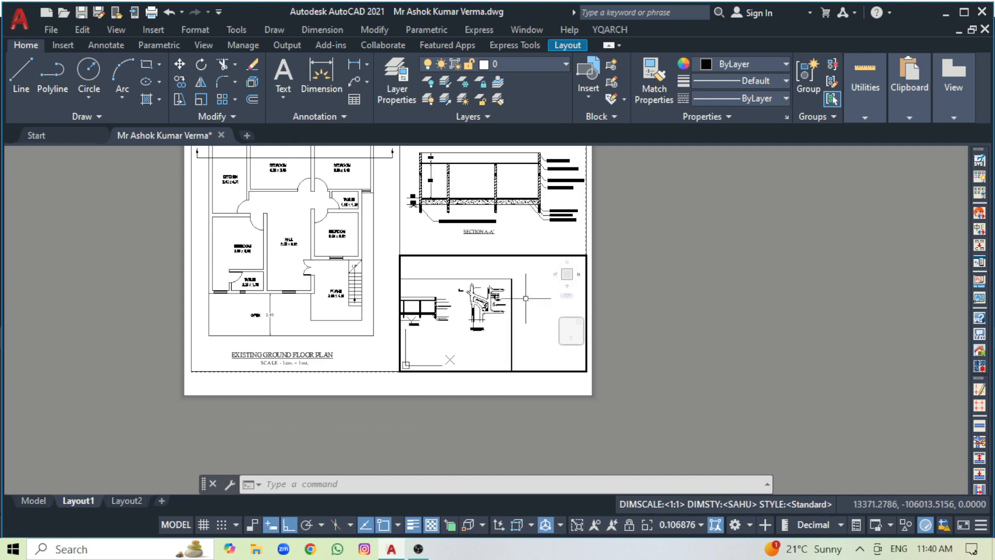
Step: Zoom a window around the location plan in the lower viewport and return to paper space
text(z)
key(Return)
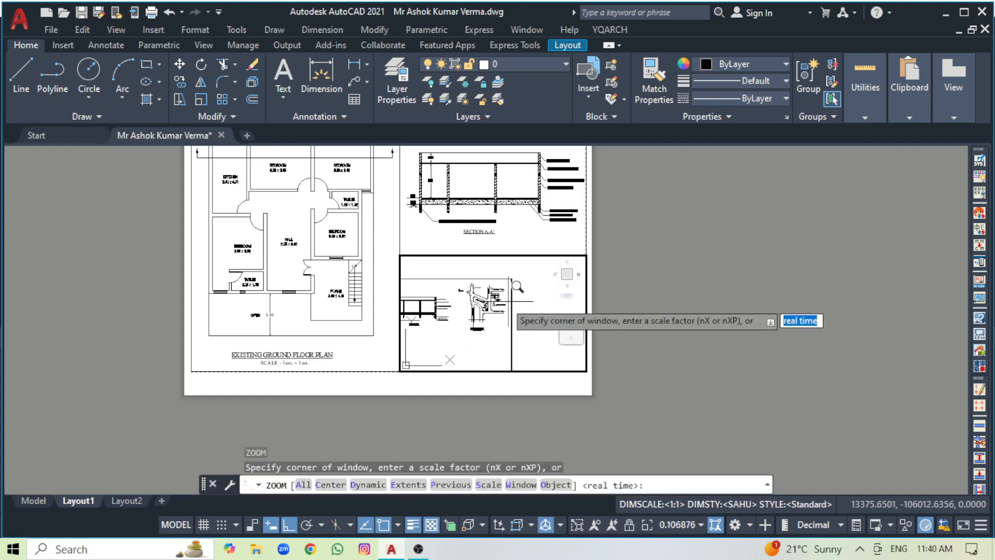
scroll(458, 307, up, 2)
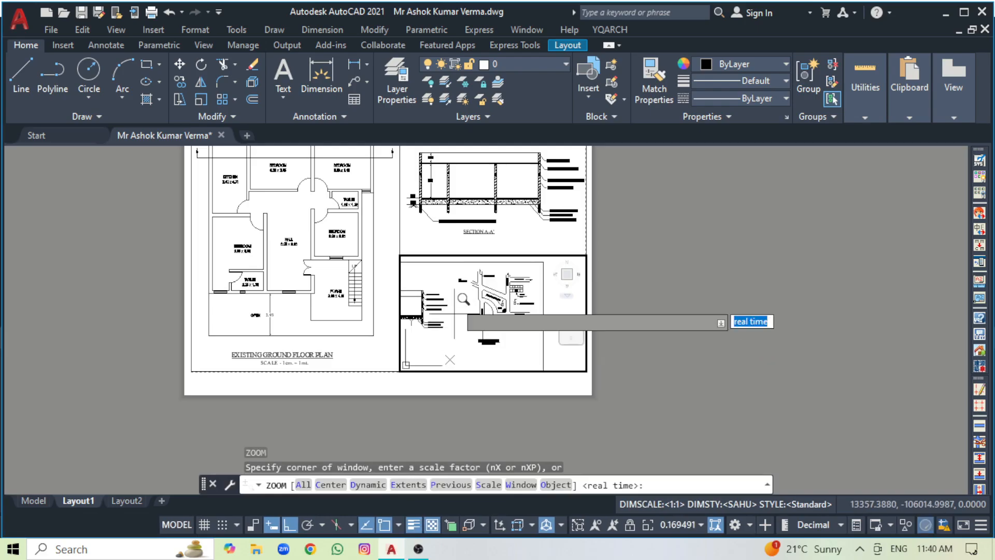
click(456, 266)
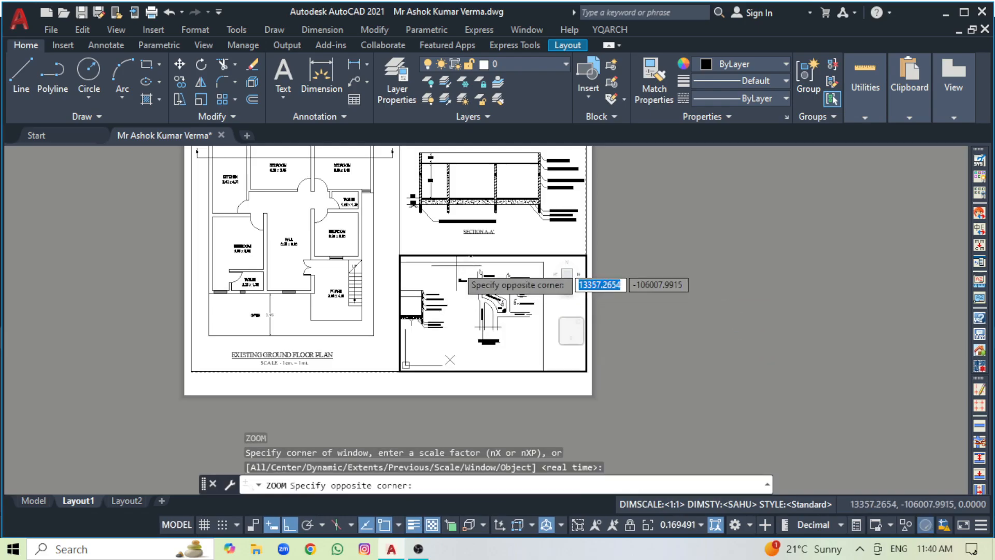
click(557, 332)
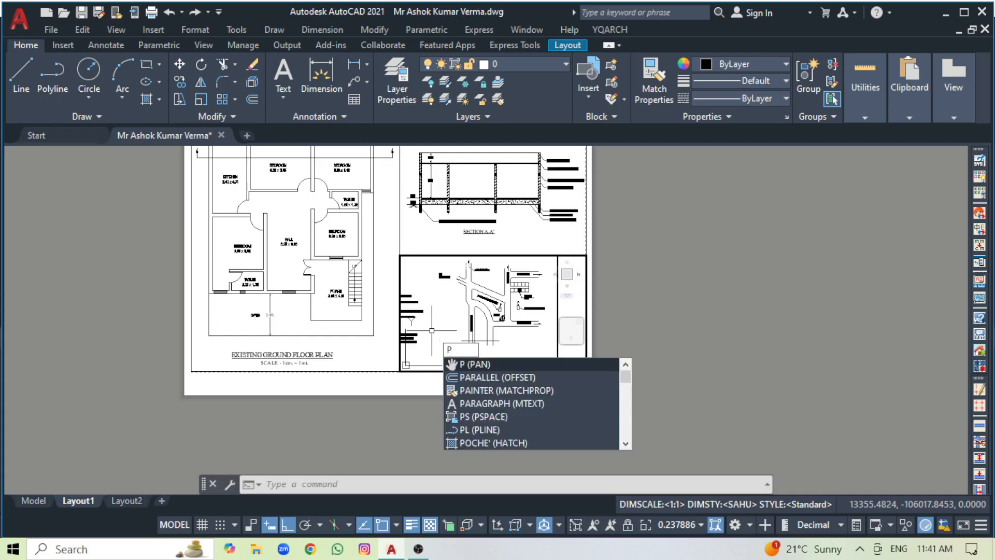
text(s)
key(Return)
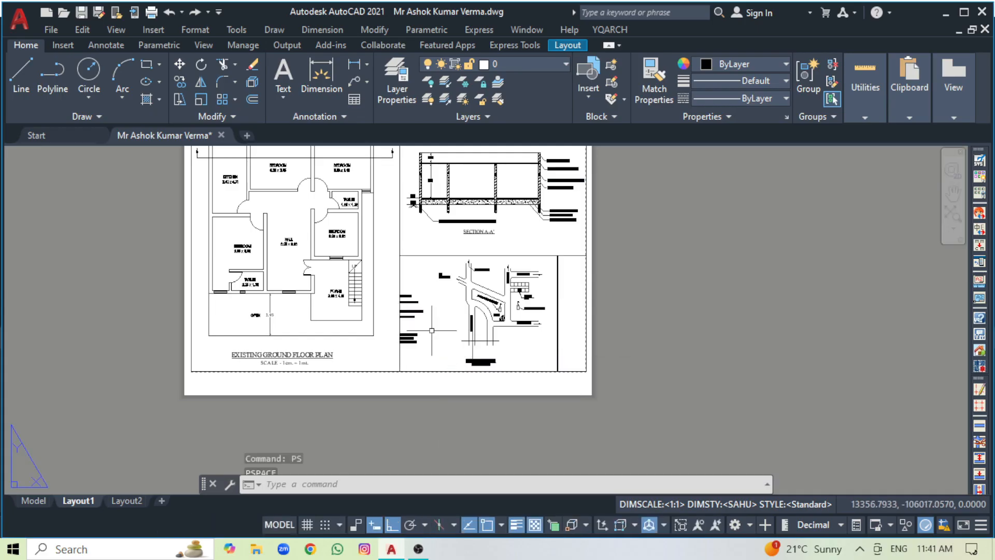
Step: Examine the location plan viewport and the overall sheet for stray lines and neighbouring annotations inside the frame
scroll(403, 297, up, 2)
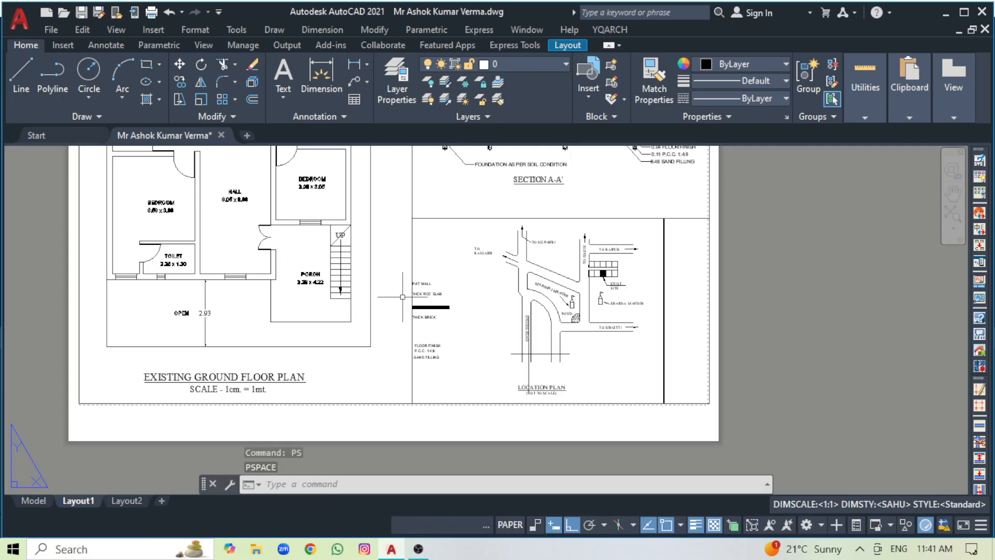
scroll(416, 310, up, 2)
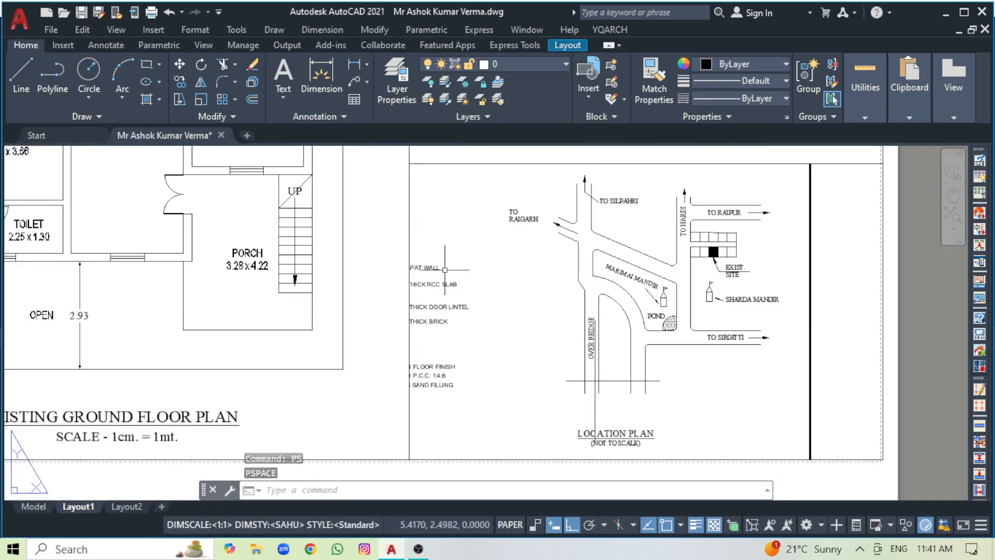
scroll(397, 351, down, 4)
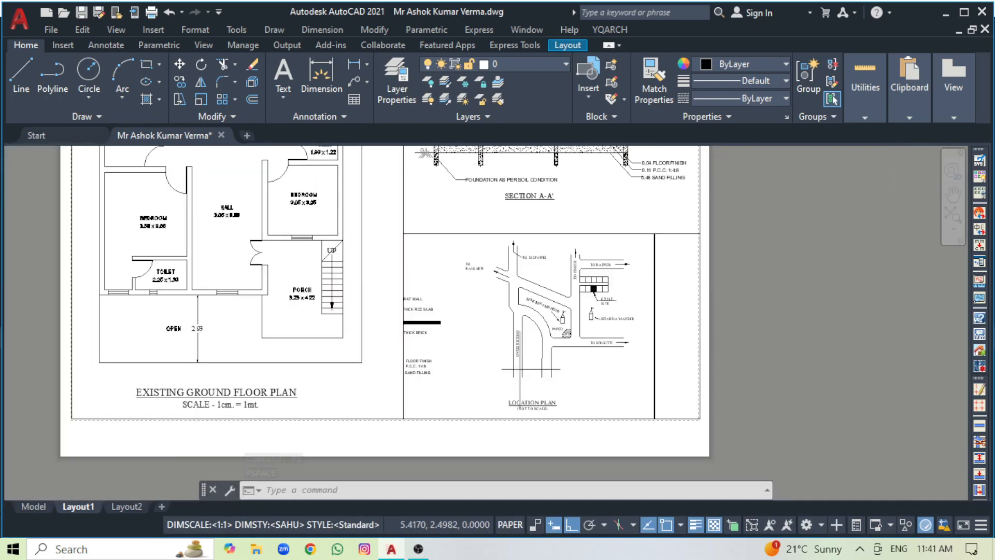
scroll(397, 350, down, 2)
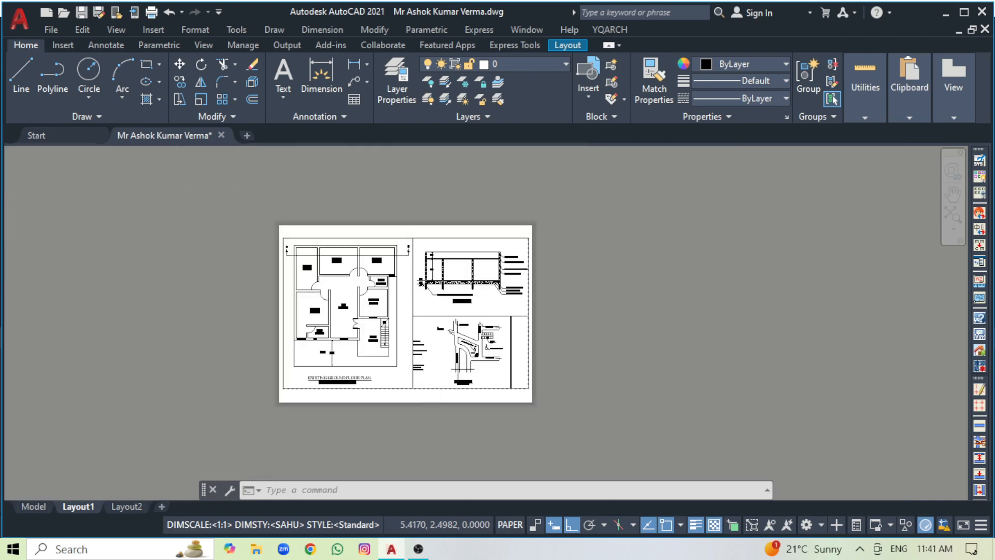
scroll(405, 358, up, 2)
scroll(410, 332, up, 2)
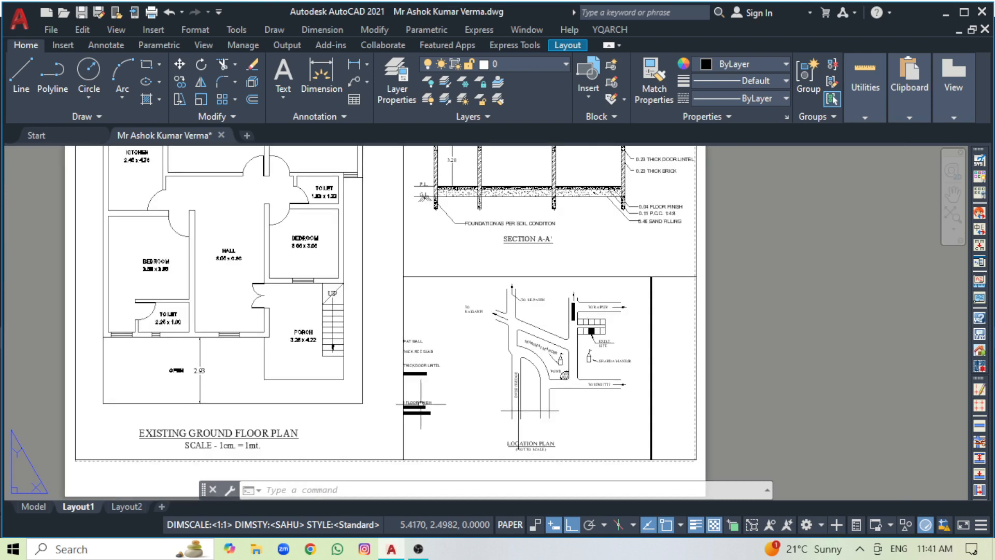
scroll(424, 413, up, 2)
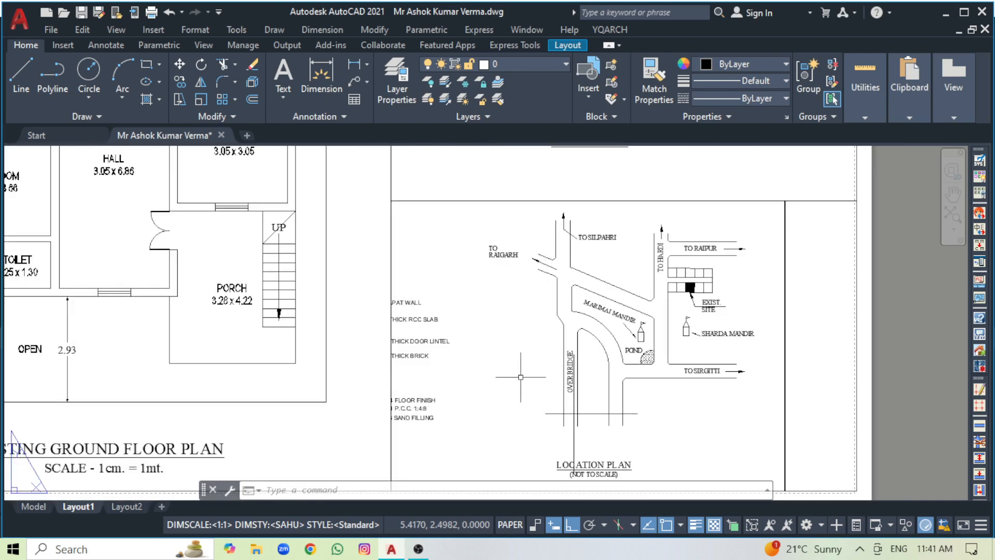
scroll(460, 327, down, 4)
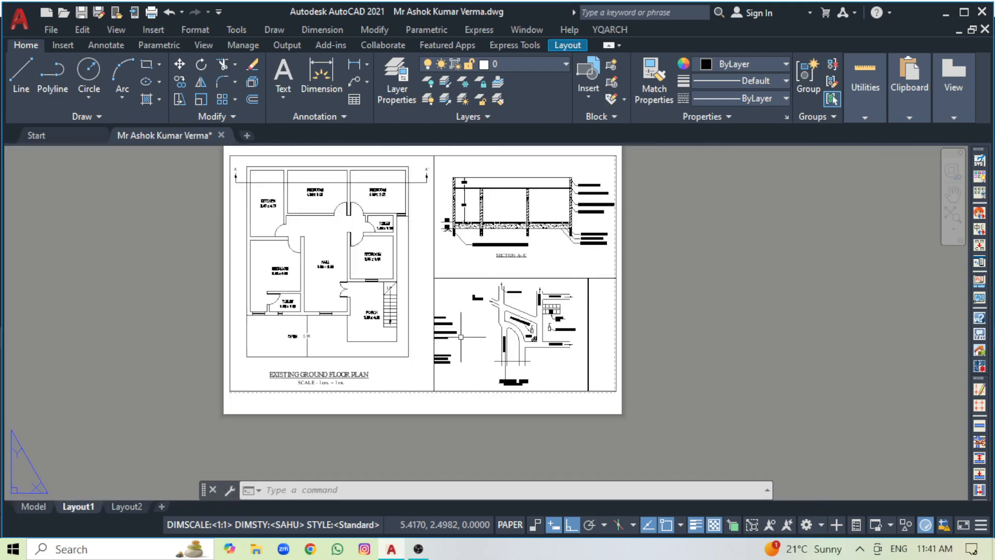
scroll(460, 337, up, 4)
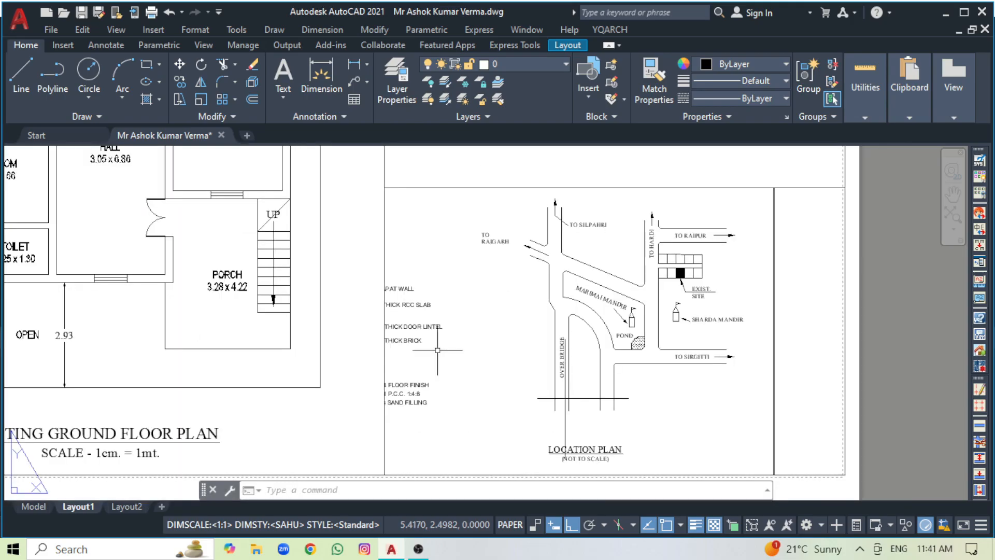
scroll(437, 333, down, 2)
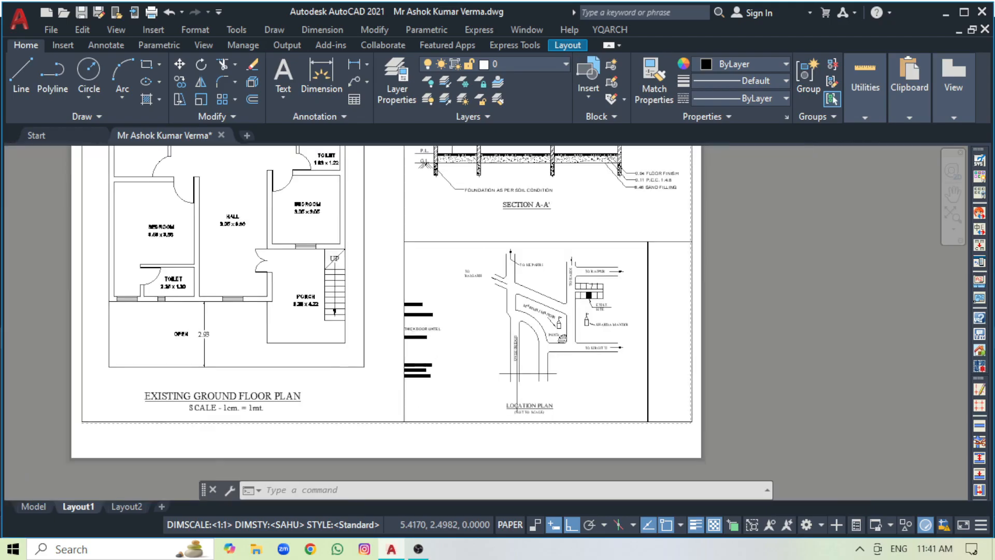
scroll(437, 332, down, 2)
Step: Erase the stray horizontal and vertical lines crossing the roads above the LOCATION PLAN title through the viewport's model space, and return to paper space
scroll(486, 359, up, 8)
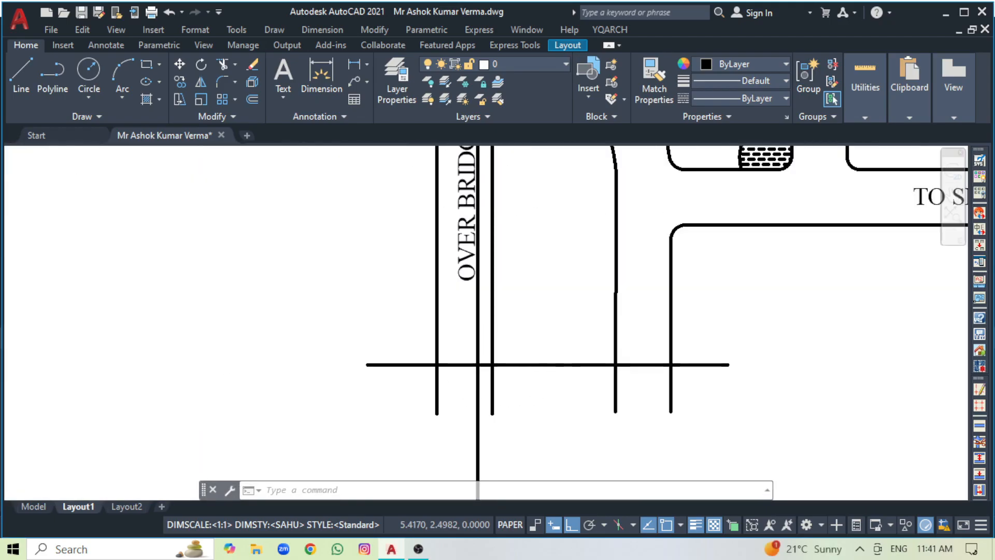
scroll(480, 370, down, 6)
scroll(502, 363, down, 2)
scroll(505, 365, up, 5)
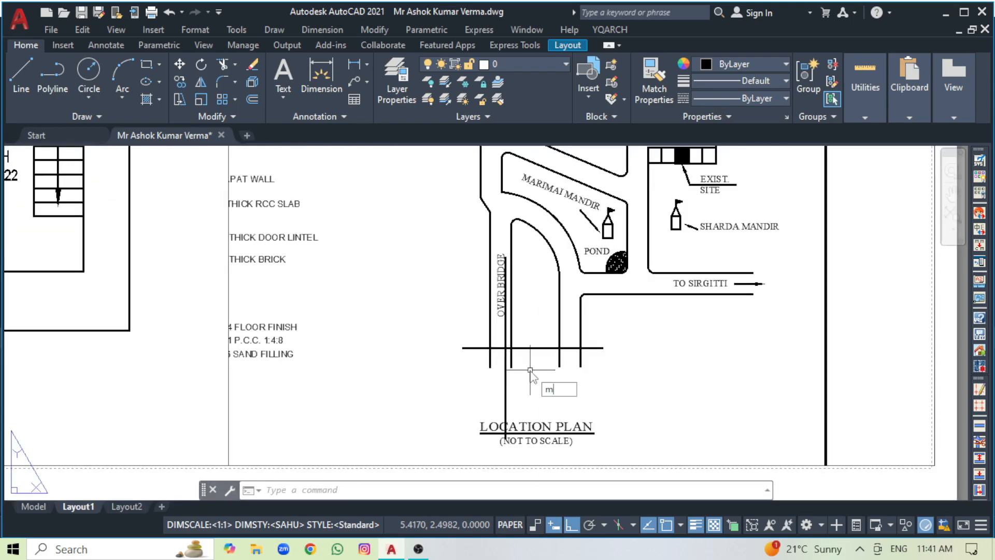
text(s)
key(Return)
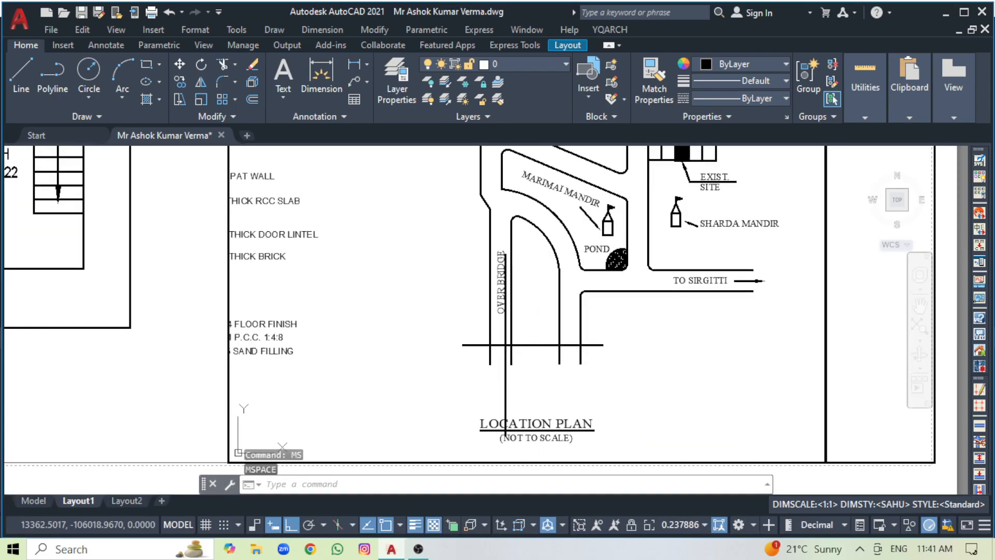
click(505, 372)
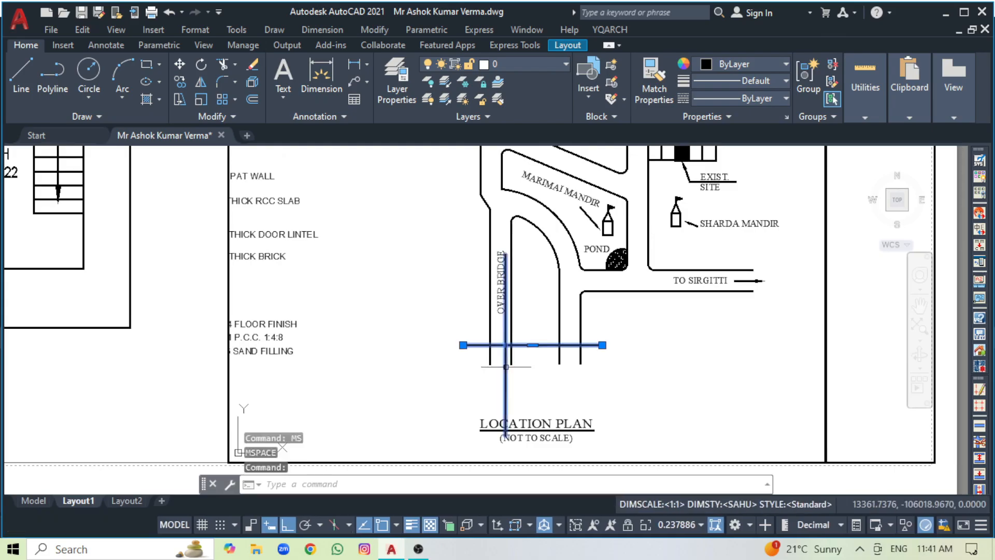
key(Delete)
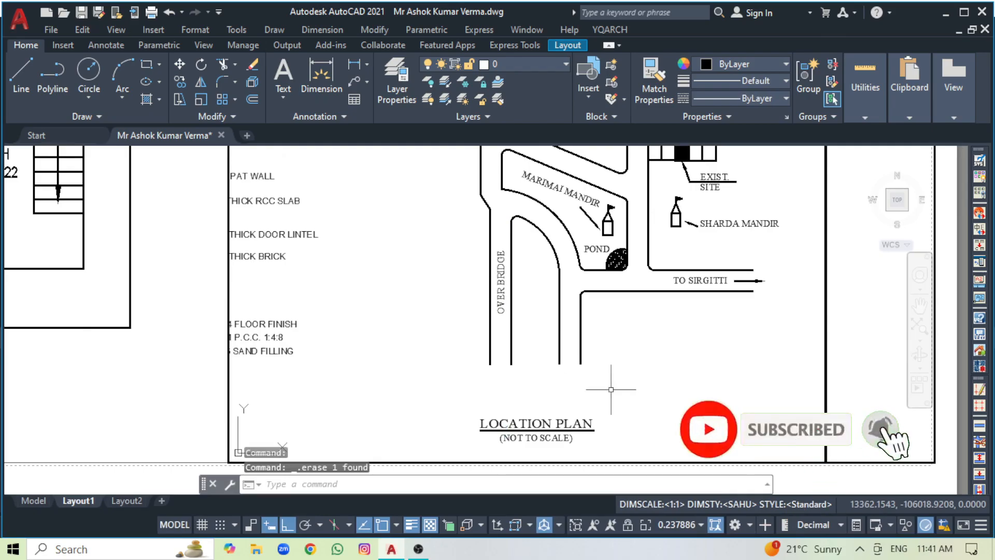
text(Ps)
key(Return)
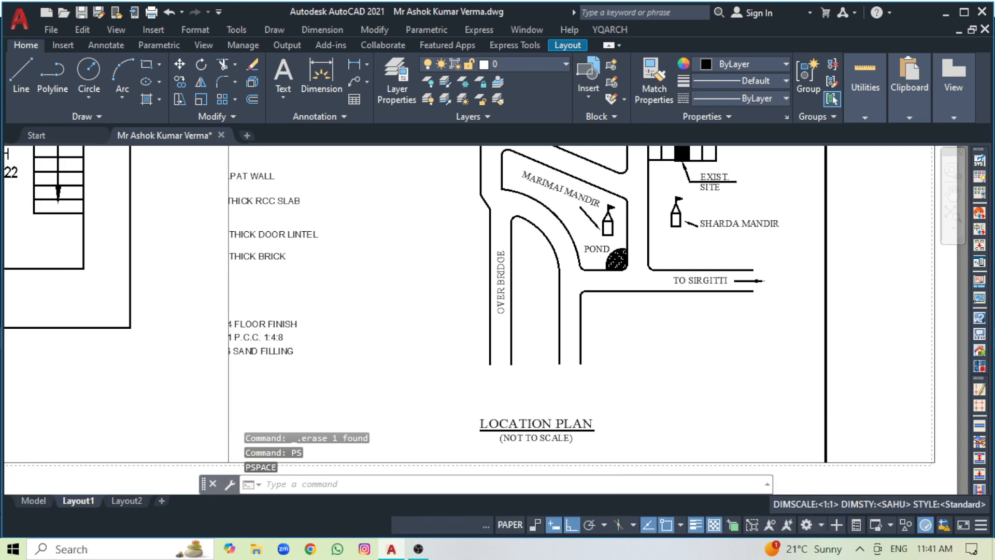
Step: Stretch both vertical edges of the location plan viewport inward to exclude the section notes and the heavy vertical line beside the plan
scroll(611, 389, down, 4)
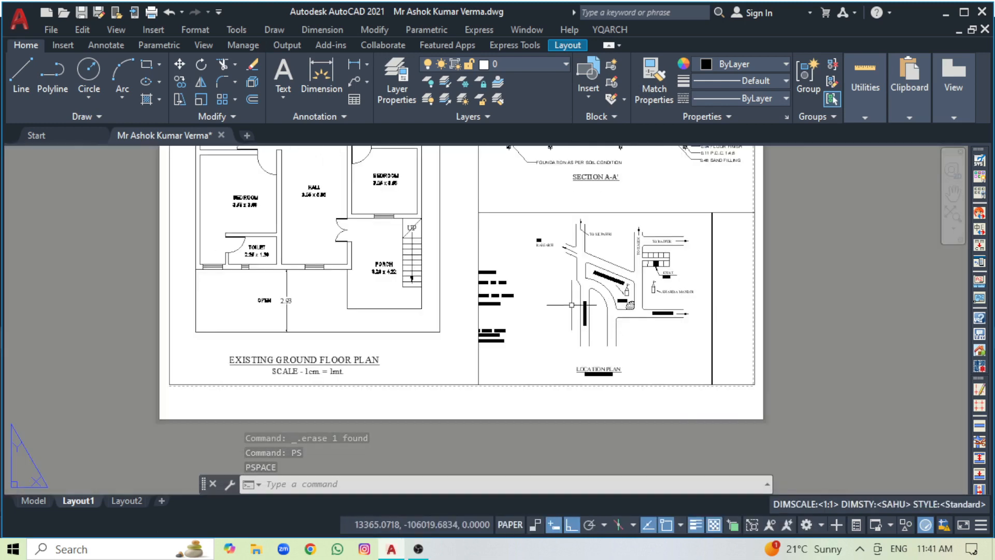
scroll(572, 305, up, 4)
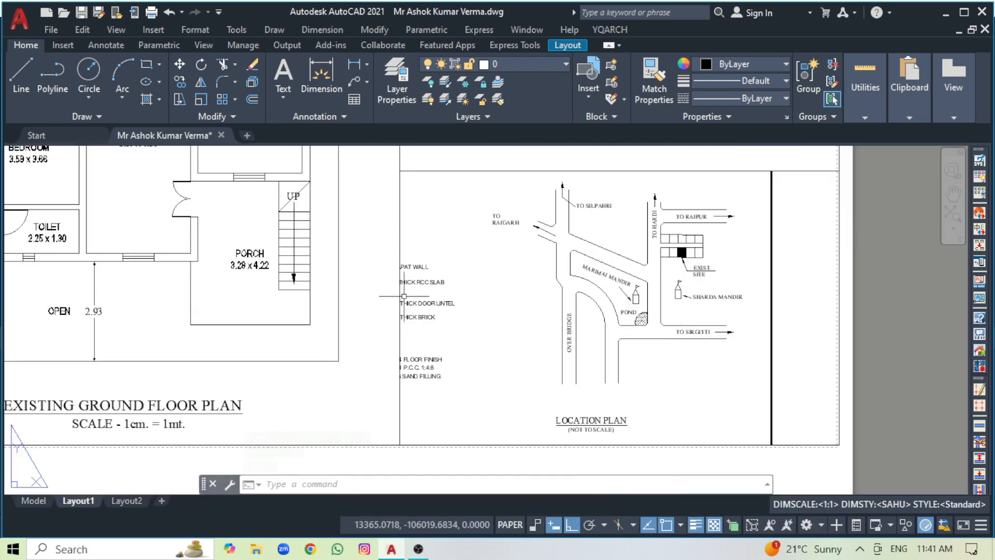
scroll(394, 293, down, 1)
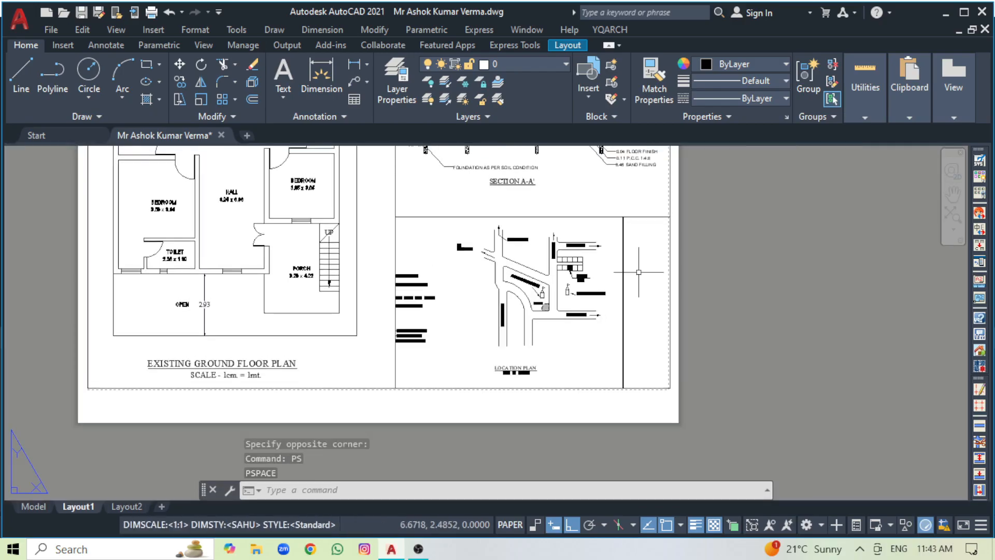
click(669, 243)
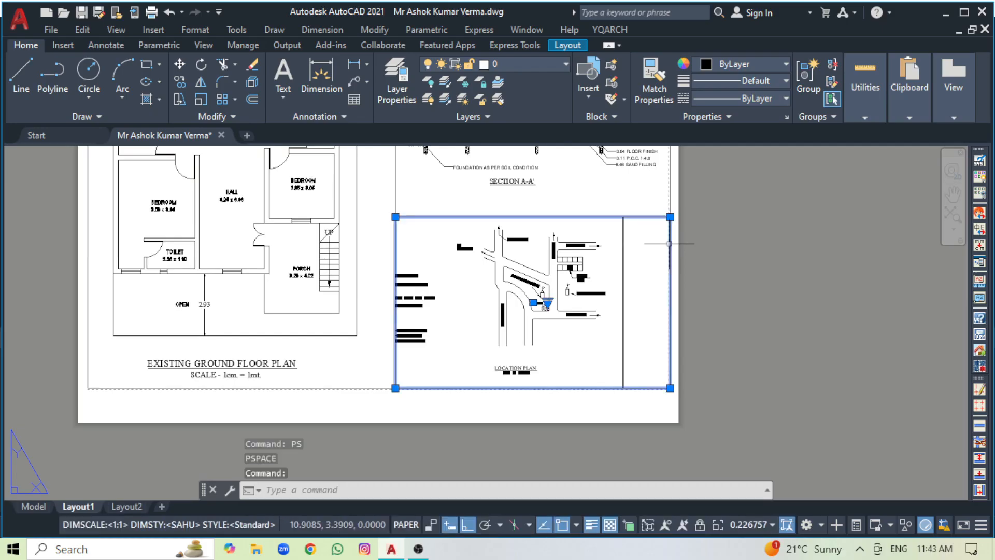
click(396, 388)
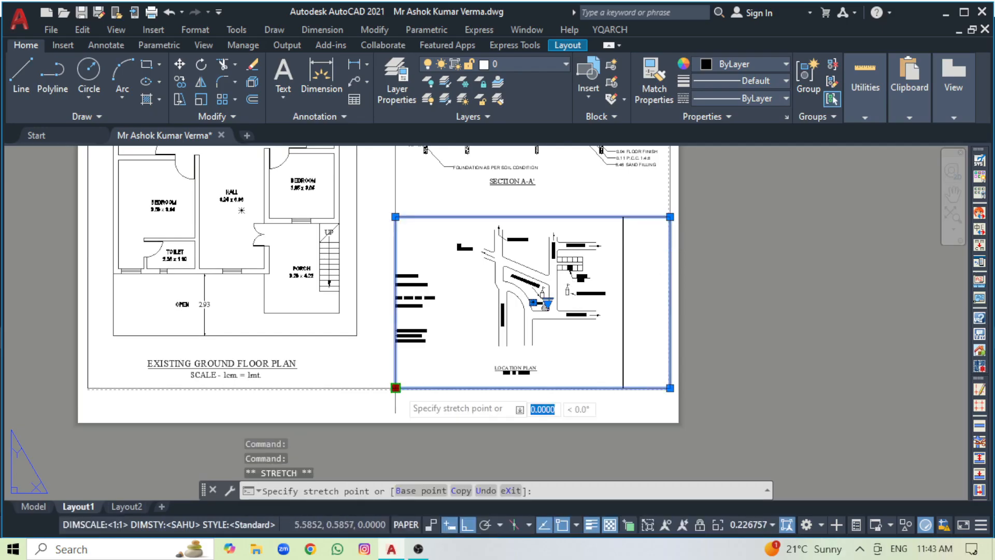
click(453, 388)
click(671, 388)
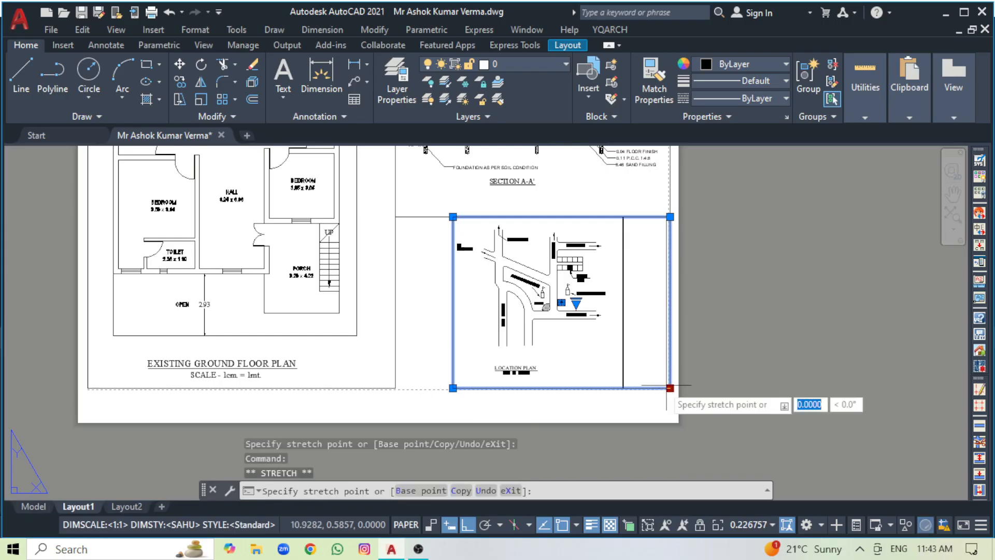
click(615, 390)
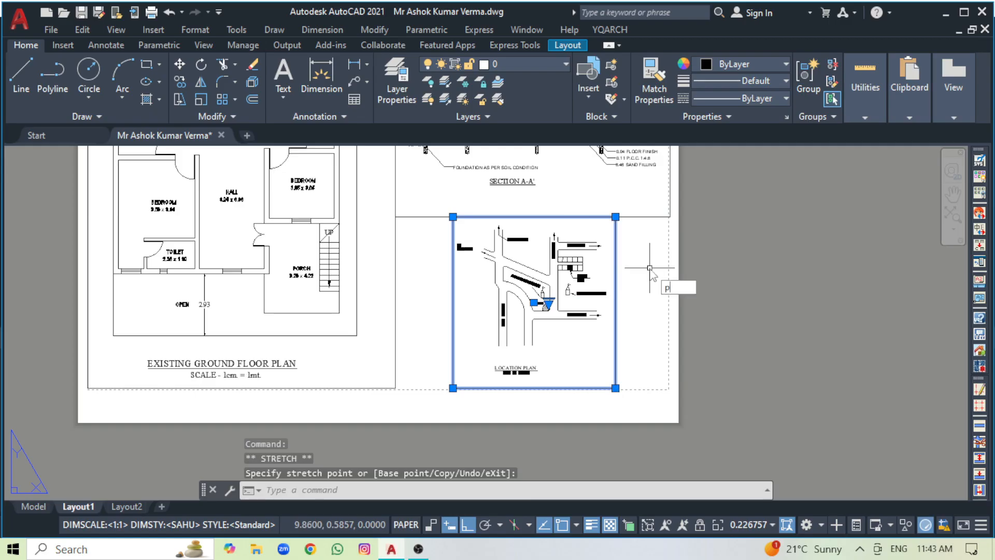
key(Escape)
text(PS)
key(Return)
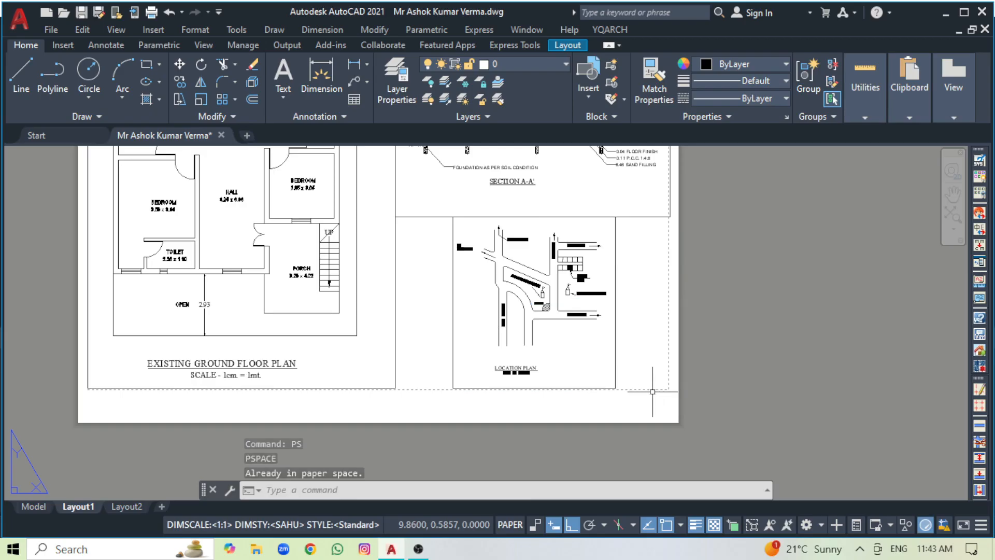
Step: Preview the single-sheet plot of Layout1 to check the viewport borders, and leave the plot settings without plotting
scroll(661, 385, down, 4)
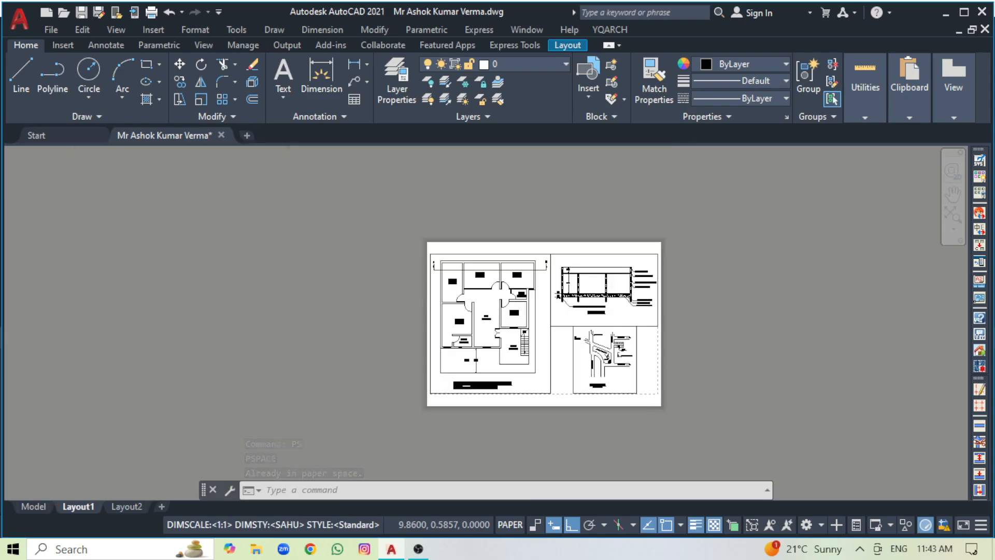
scroll(649, 321, up, 2)
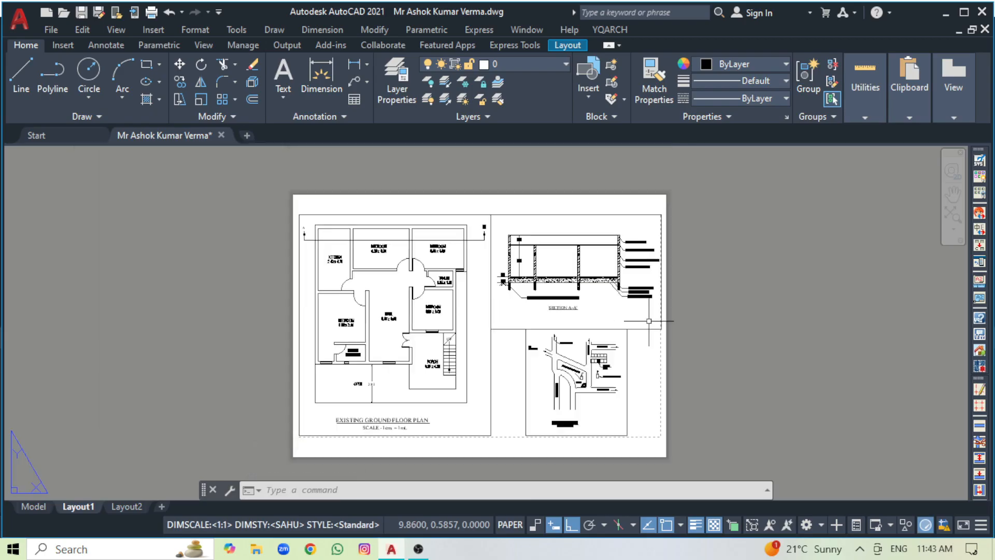
click(151, 12)
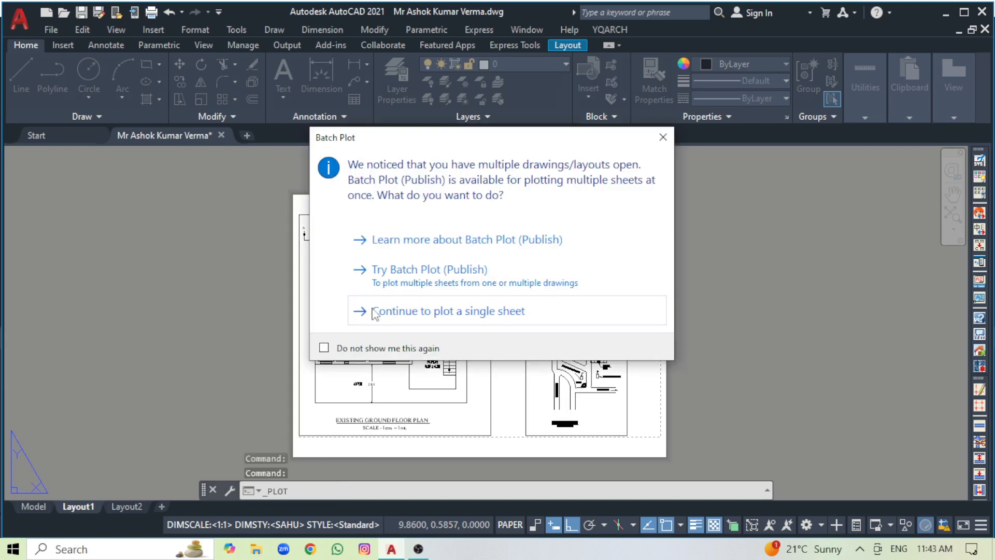
click(375, 312)
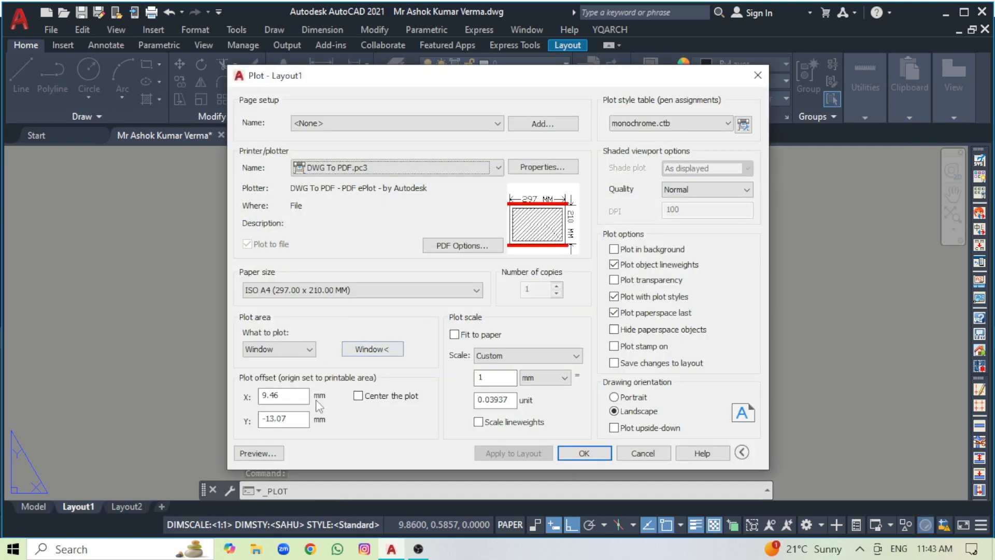
click(257, 453)
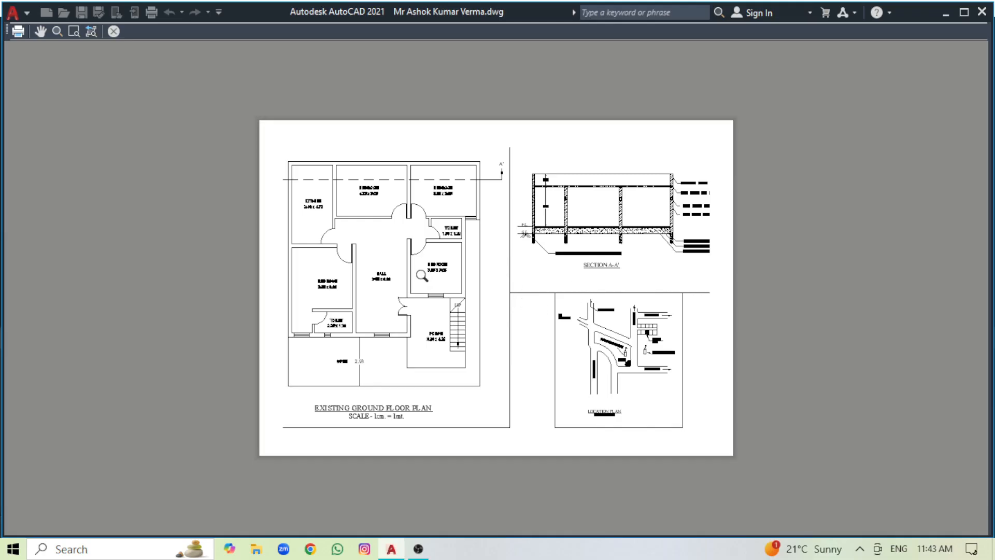
click(114, 31)
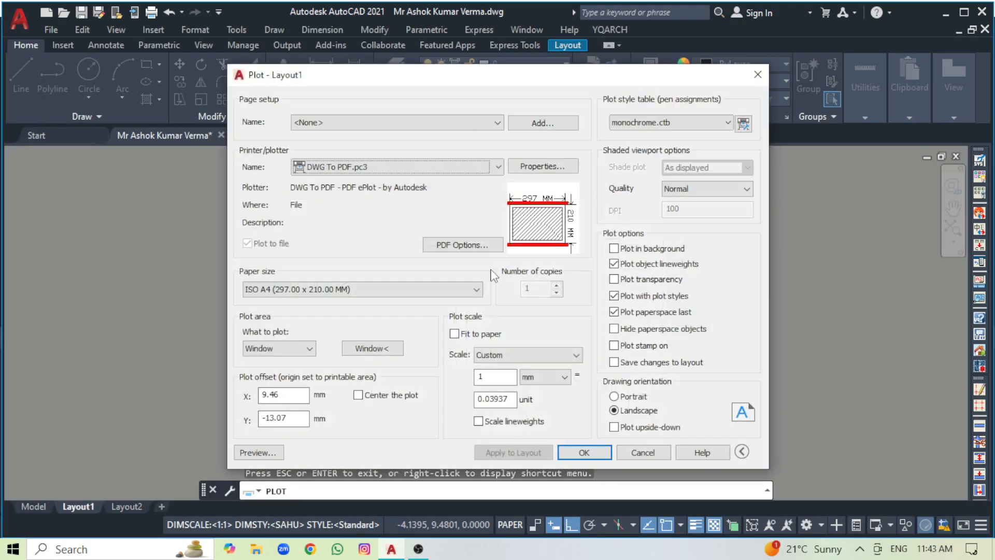
click(643, 452)
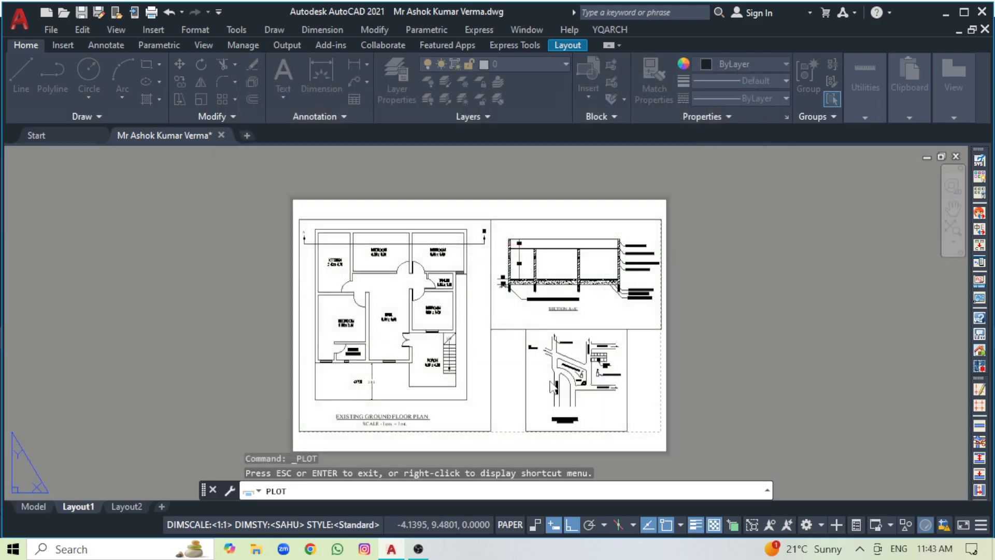
click(489, 310)
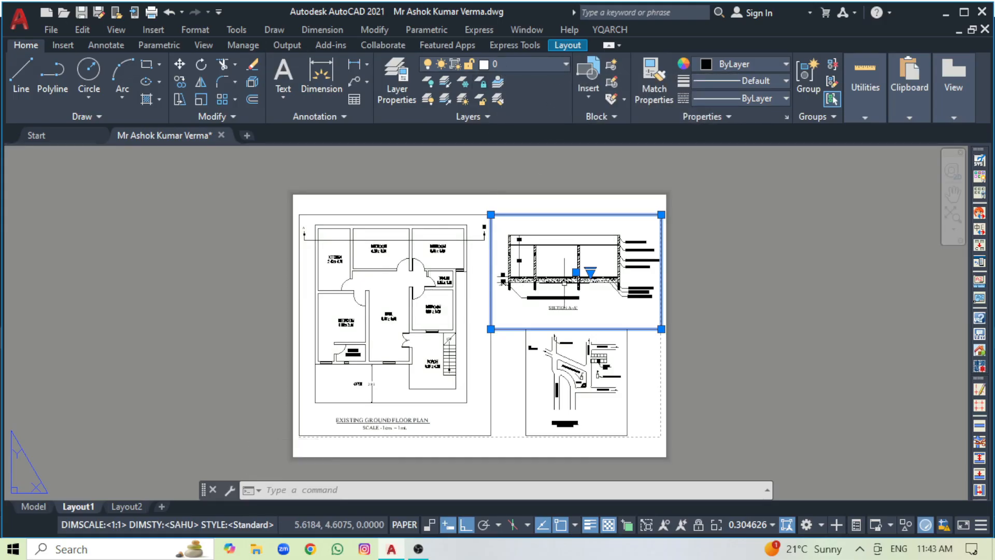
key(Escape)
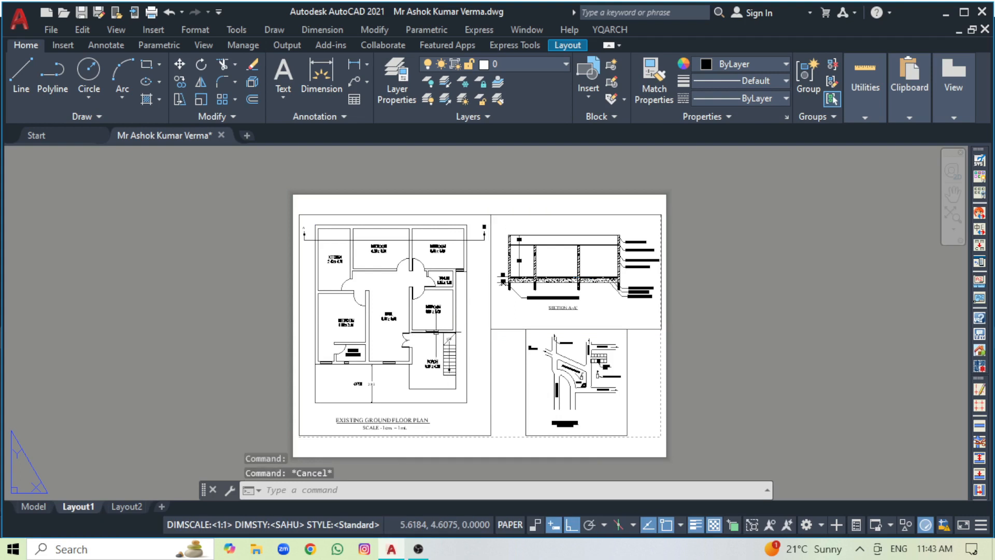
click(436, 332)
click(404, 299)
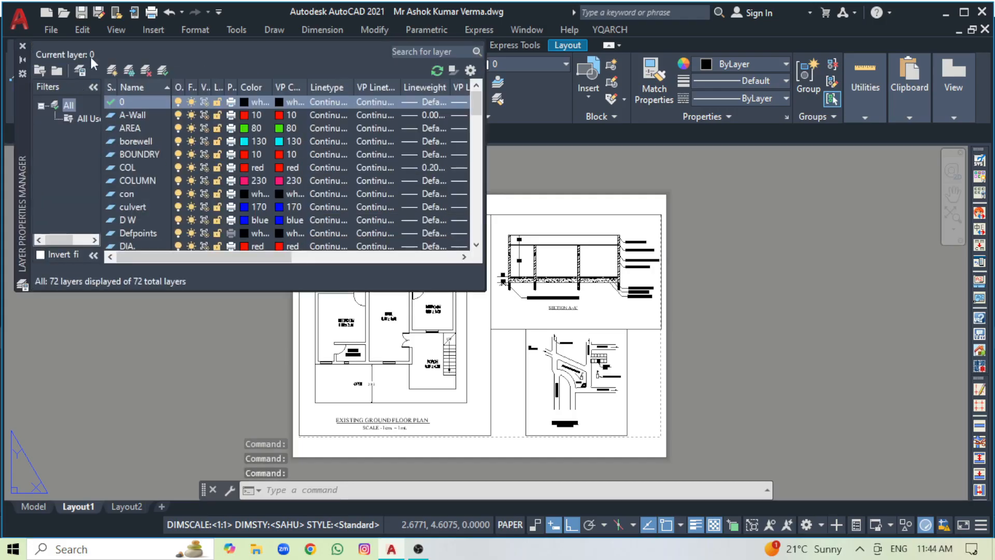
Step: Create a new layer named lybo for the viewport borders and close the layer manager
click(111, 69)
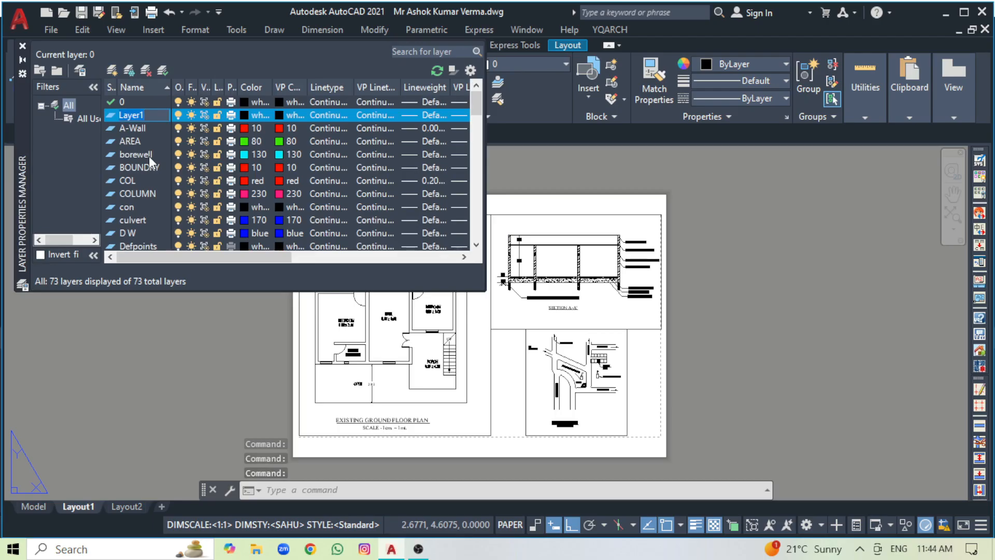
text(ly)
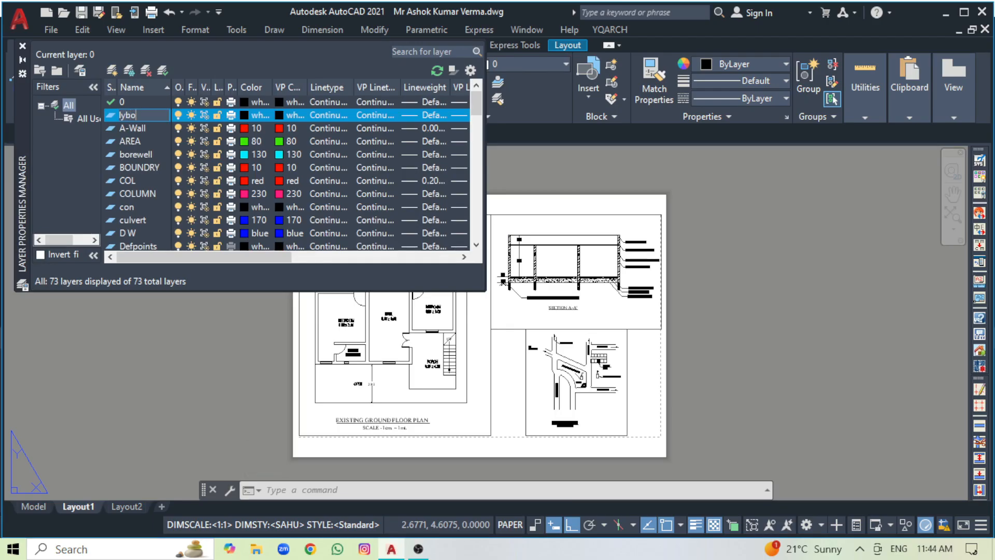
text(bo)
key(Return)
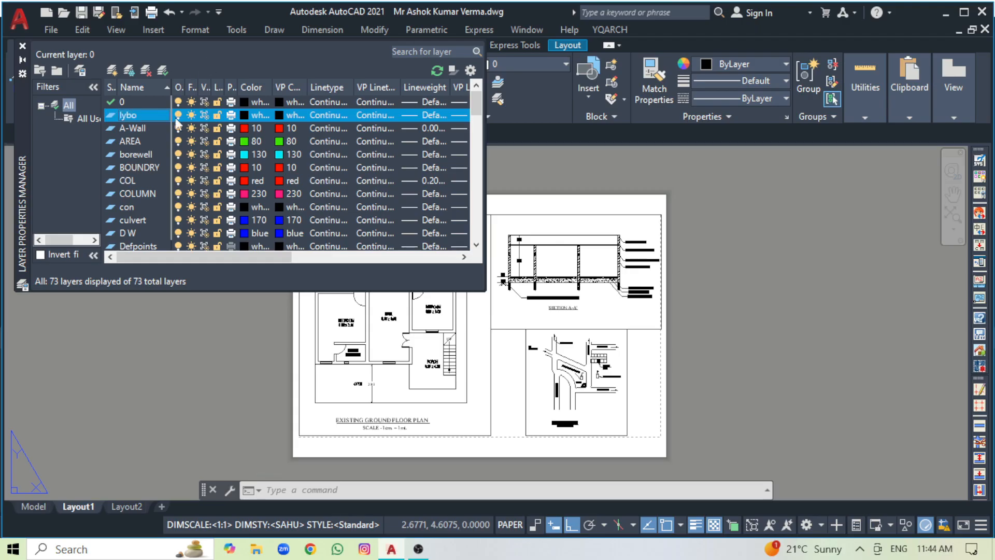
click(22, 47)
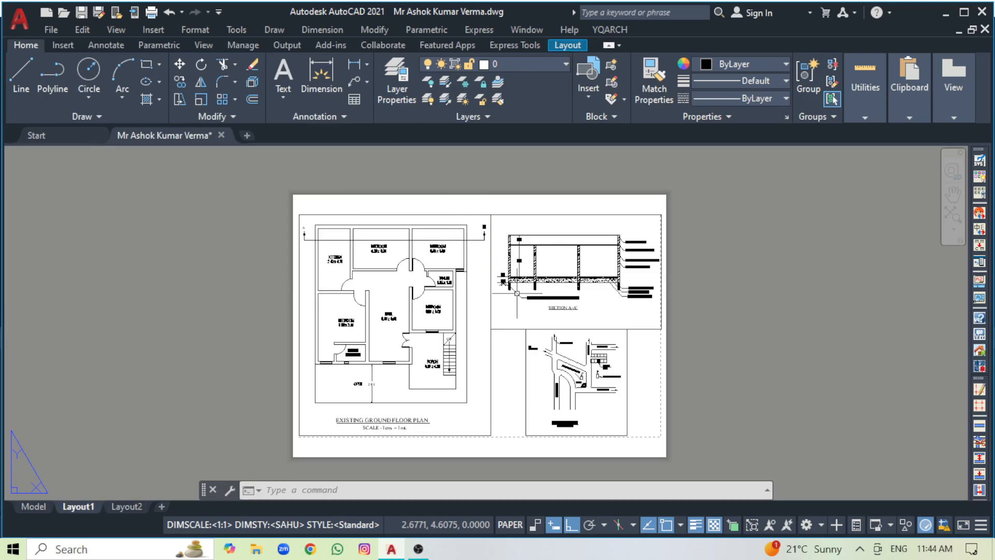
Step: Move the floor plan, Section A-A' and location plan viewports onto the lybo layer, with that layer turned off to hide their borders
click(492, 326)
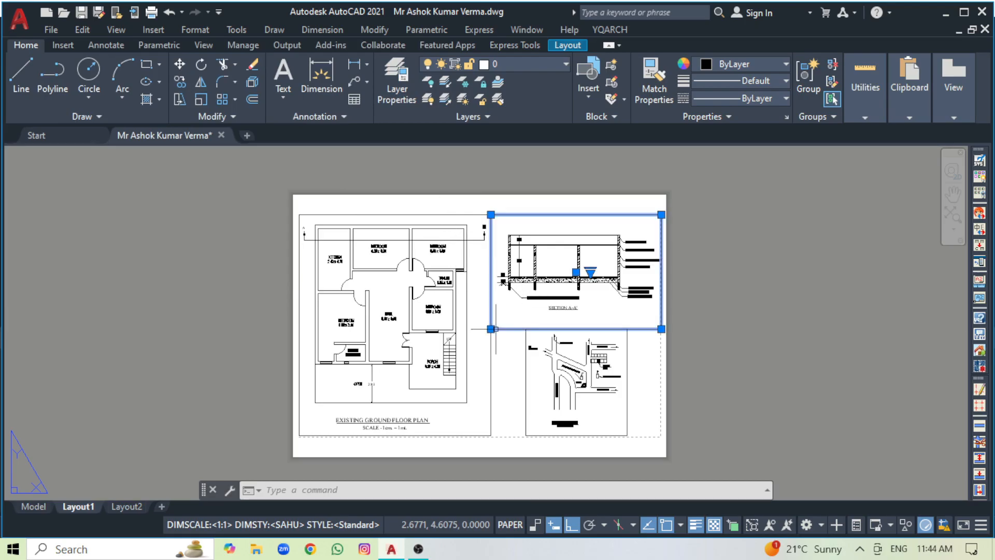
click(491, 348)
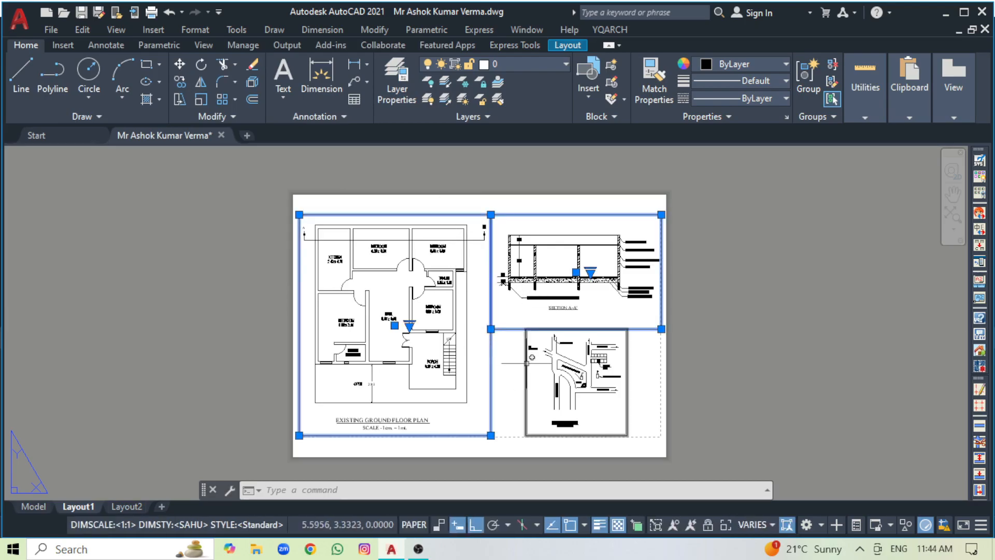
click(525, 363)
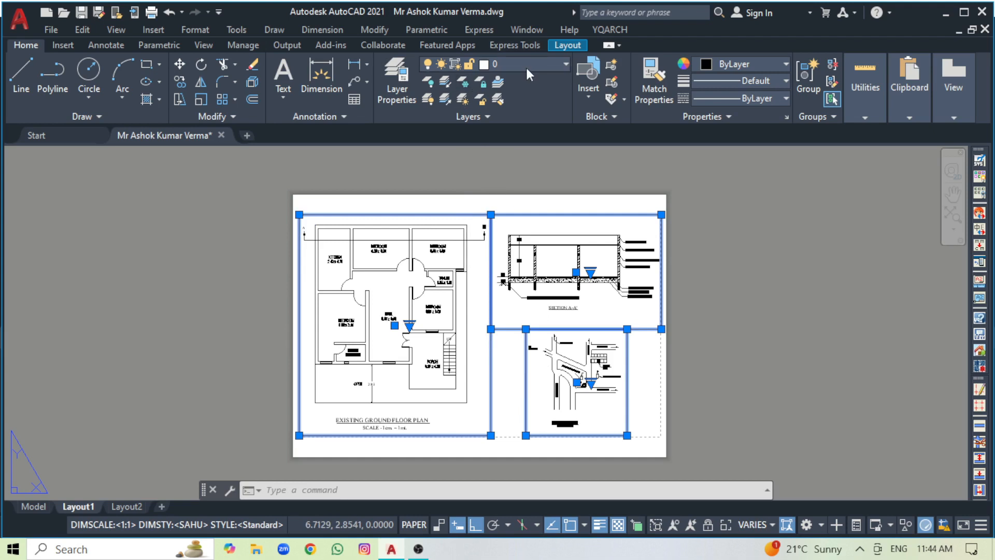
click(551, 64)
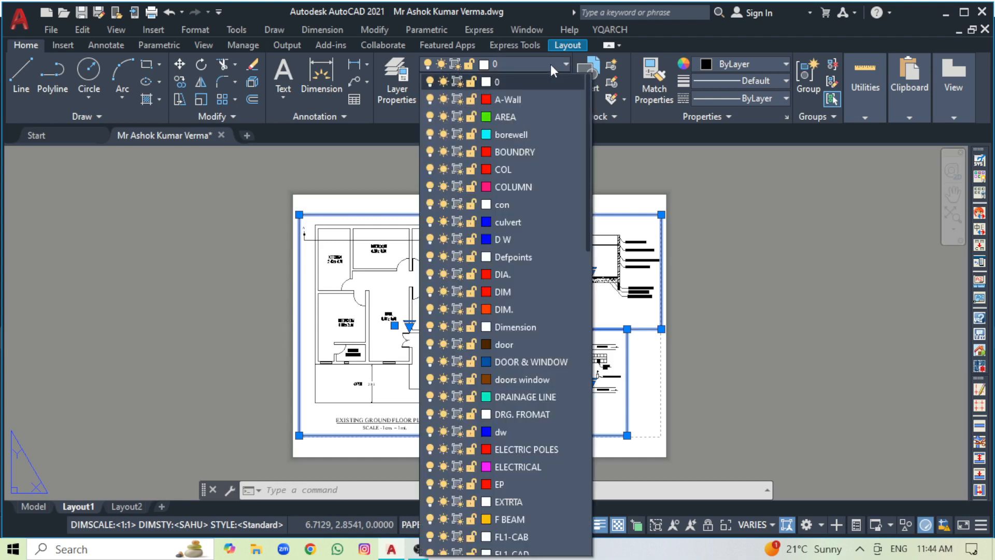
scroll(518, 508, down, 9)
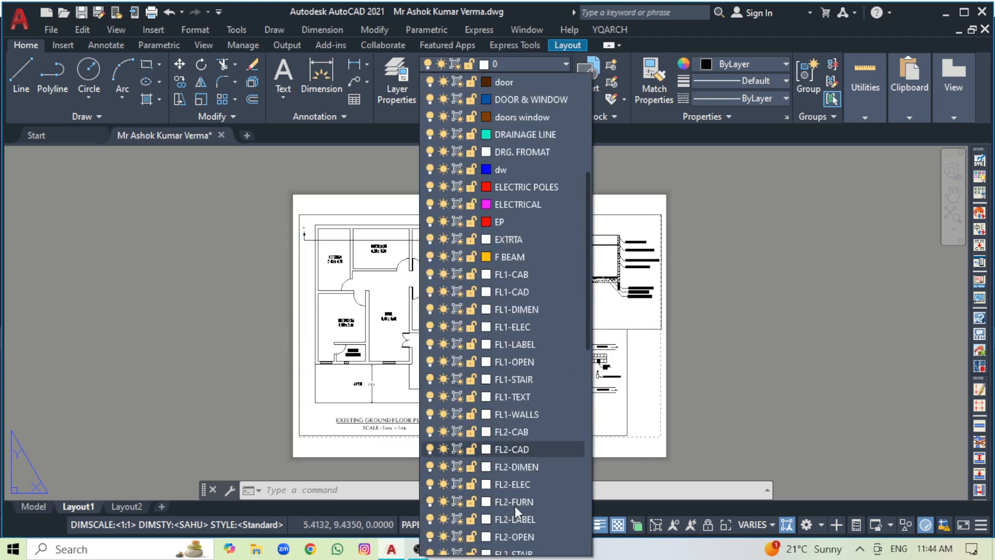
scroll(508, 522, down, 4)
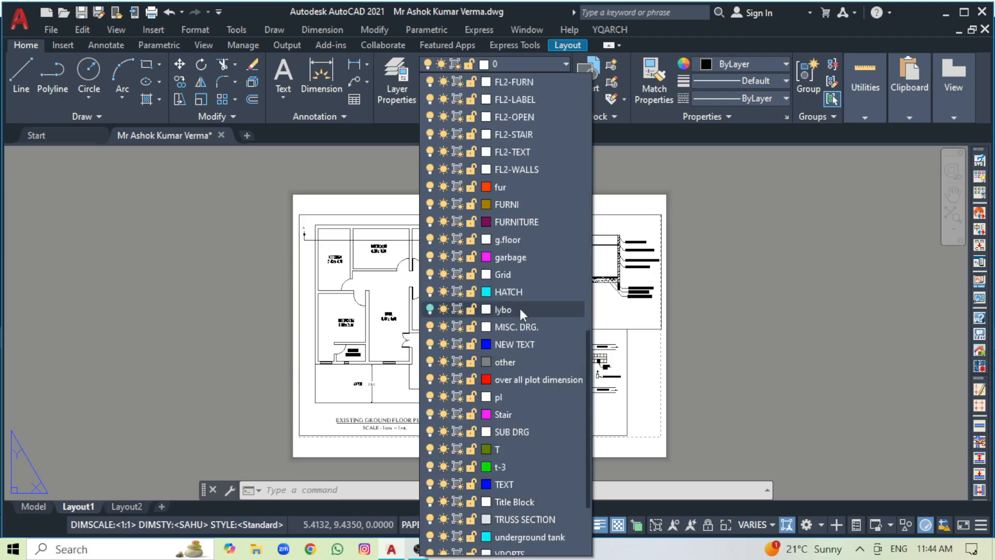
click(520, 309)
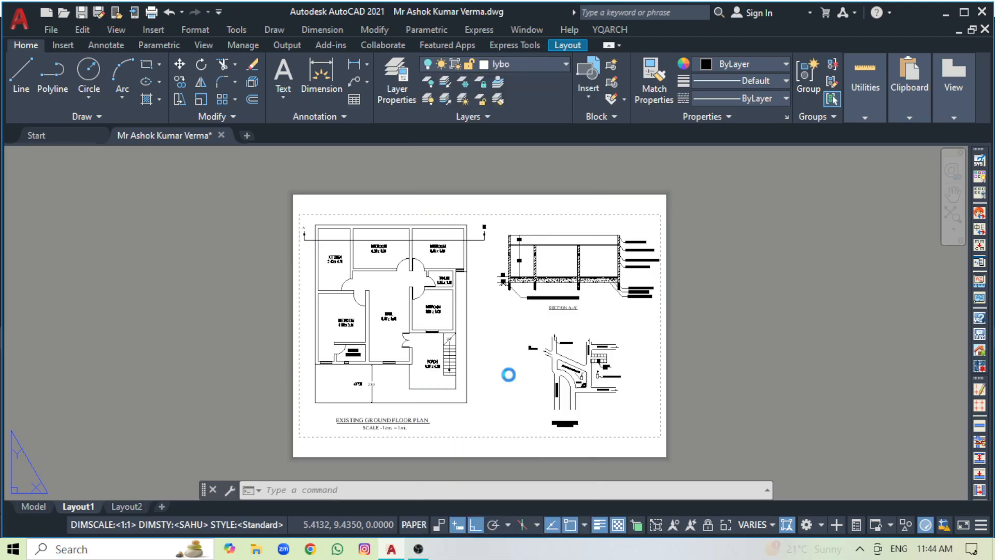
click(585, 290)
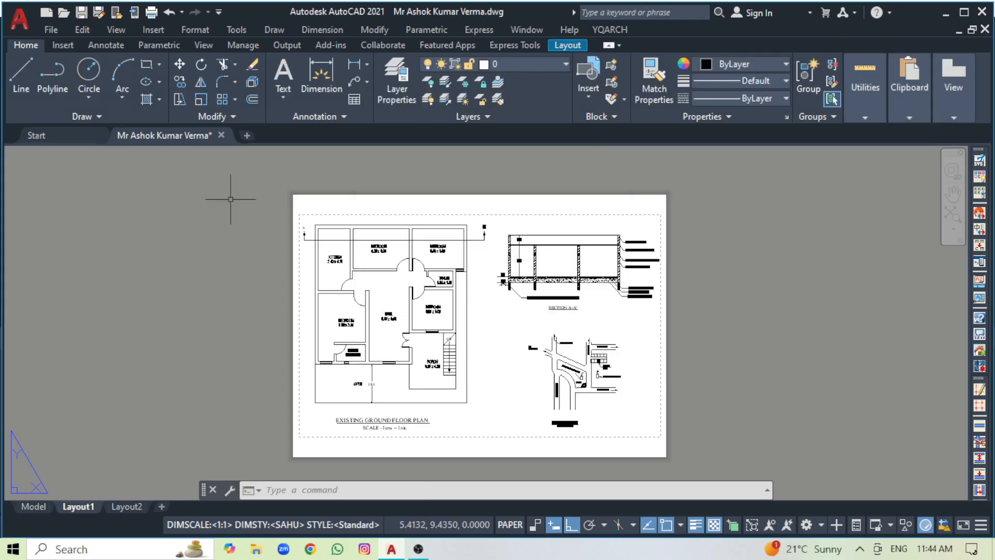
Step: Open a full preview of Layout1's single-sheet plot with the existing DWG To PDF settings and inspect the sheet
click(151, 12)
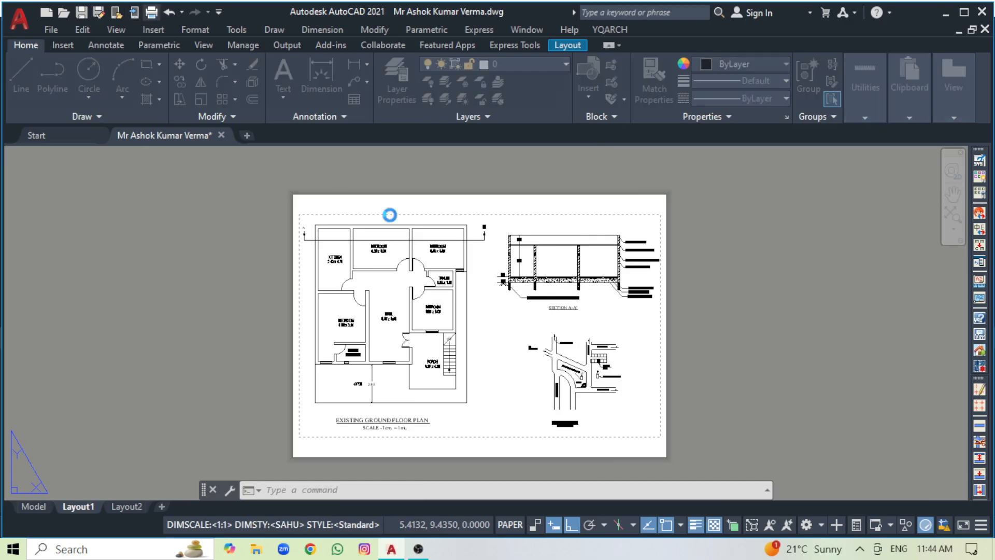
click(441, 311)
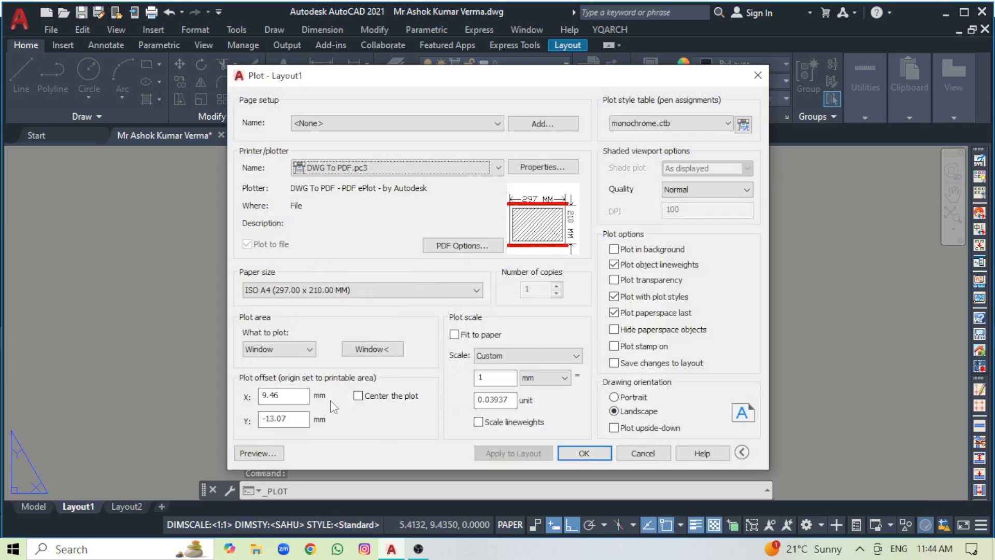
click(258, 453)
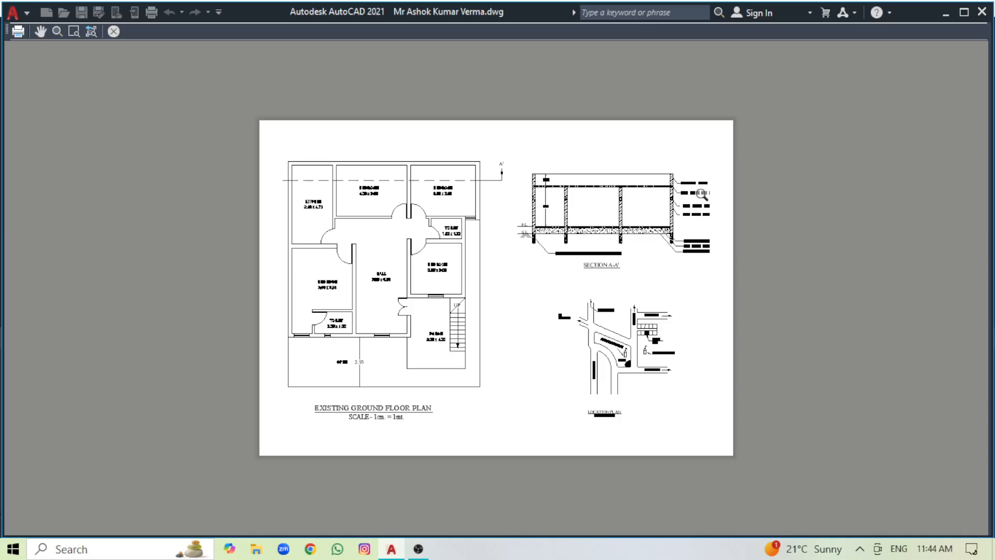
scroll(702, 194, up, 4)
scroll(766, 198, down, 5)
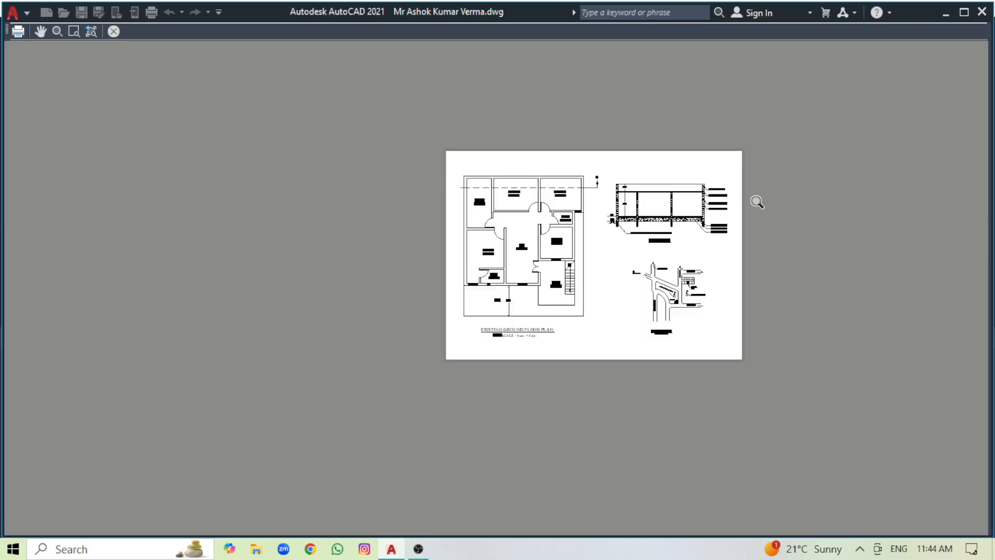
scroll(710, 238, up, 5)
scroll(537, 282, down, 8)
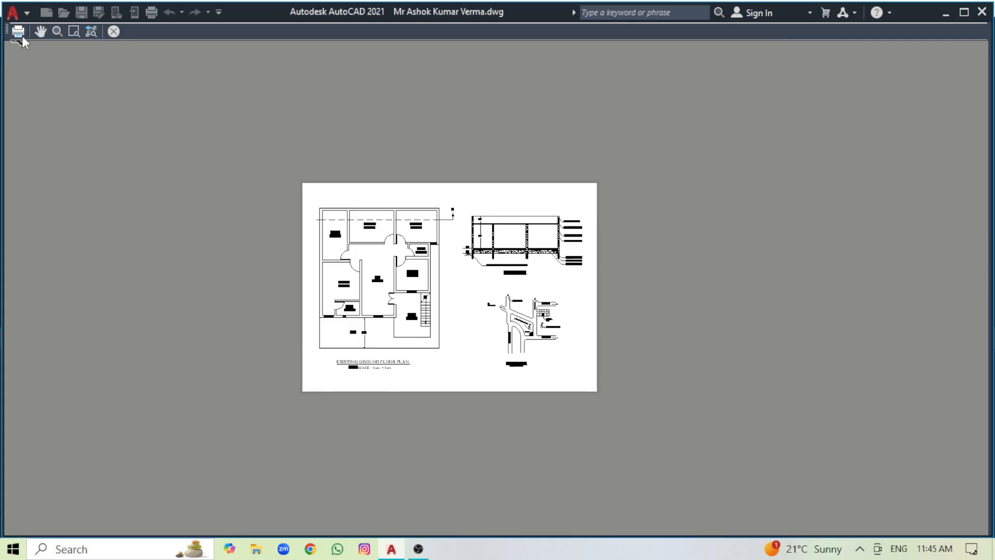
Step: Plot the previewed sheet as a PDF saved on the Desktop under the proposed file name
click(20, 32)
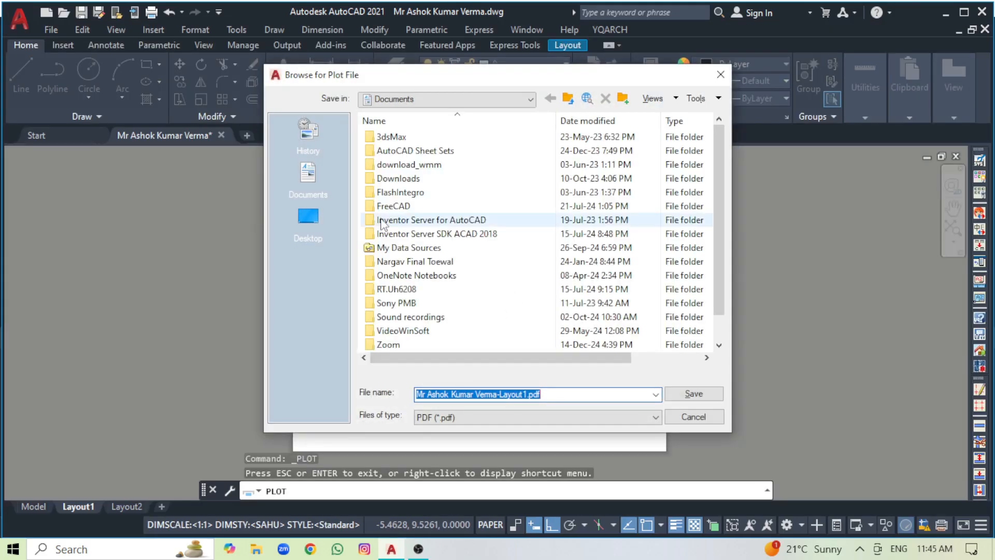
click(313, 217)
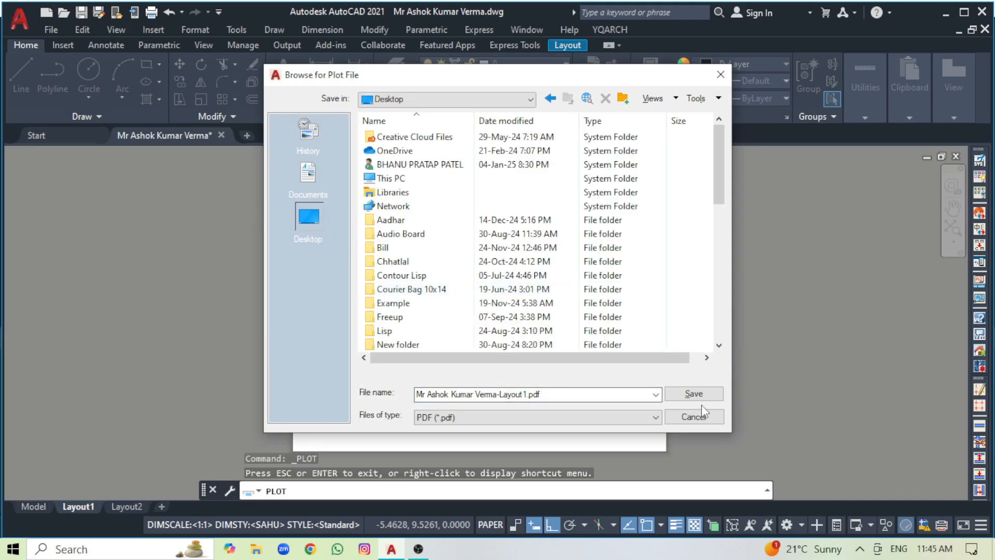
click(694, 393)
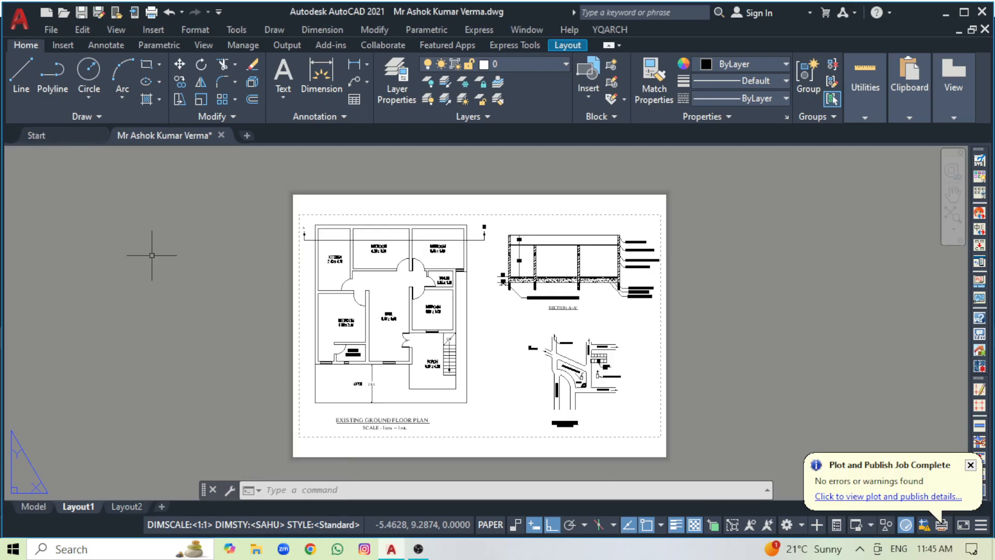
Step: Switch to model space, review the plotted PDF enlarged in Adobe Acrobat Reader without side panels, and return to Layout1 in AutoCAD
click(35, 506)
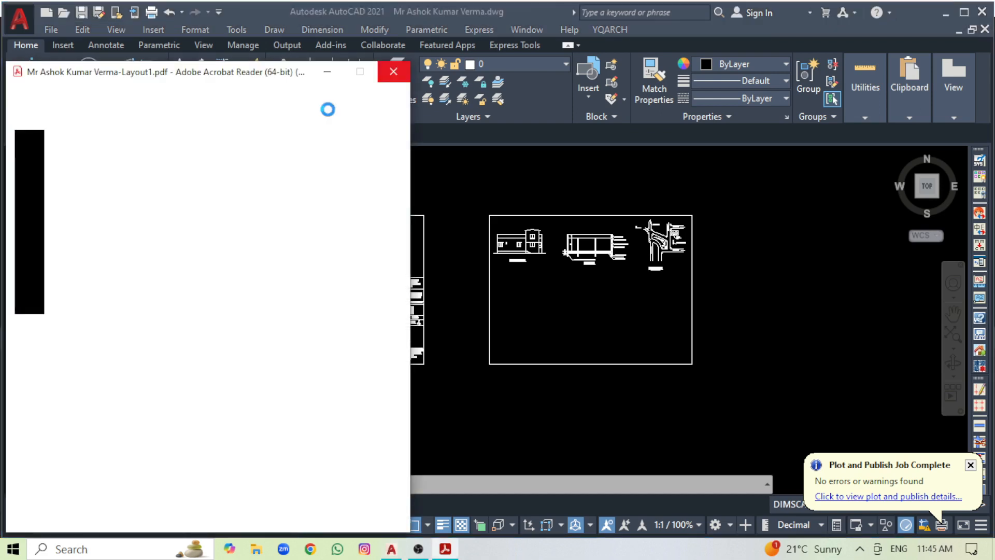
click(357, 74)
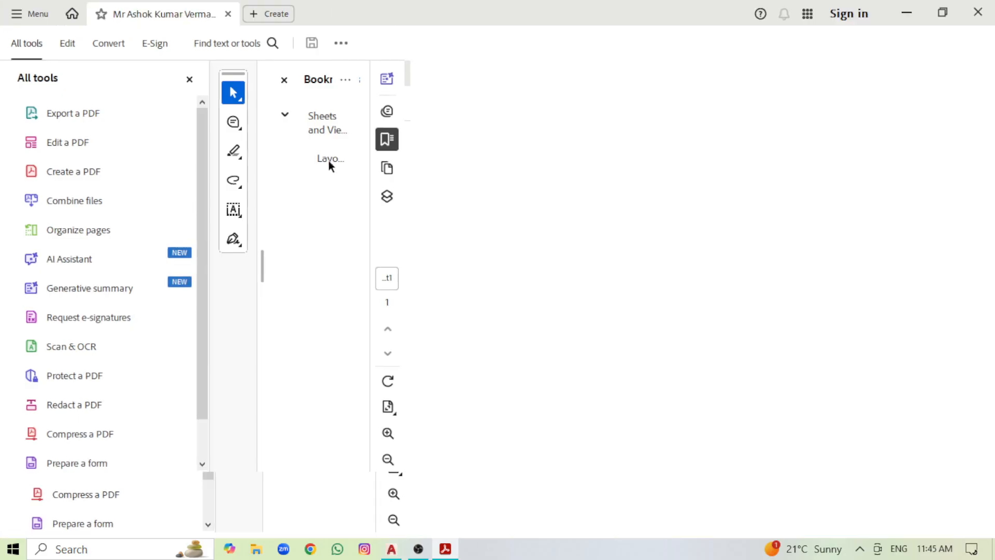
click(189, 80)
click(697, 80)
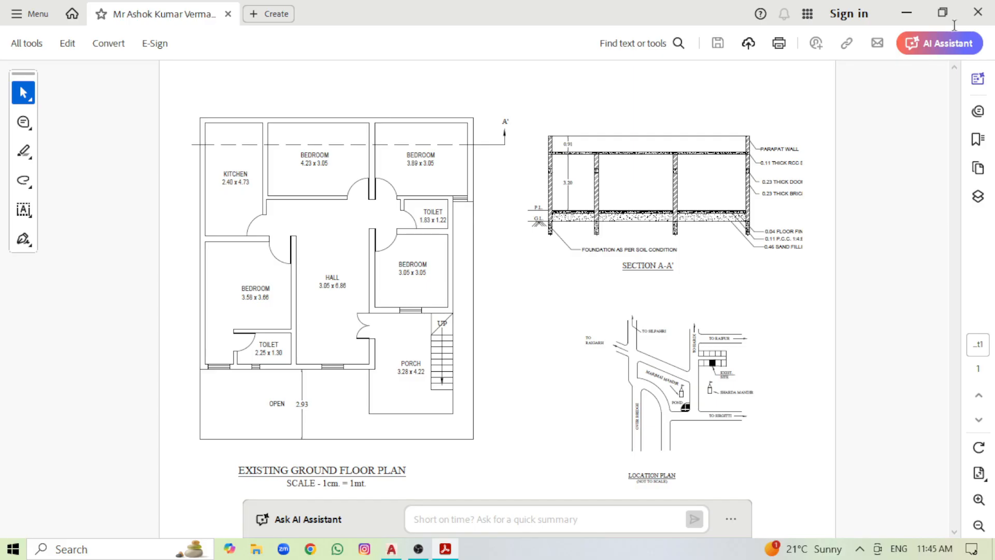
click(978, 11)
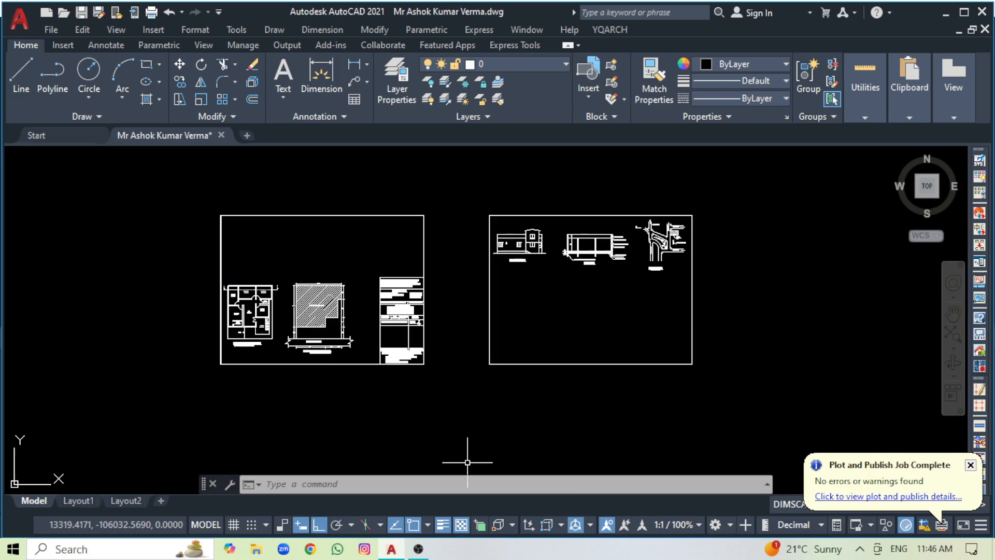
click(78, 501)
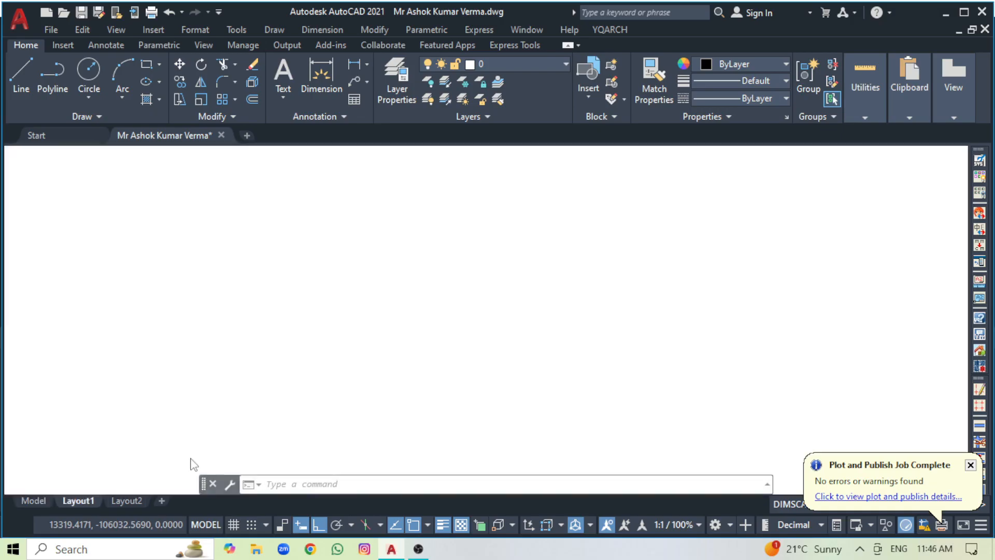